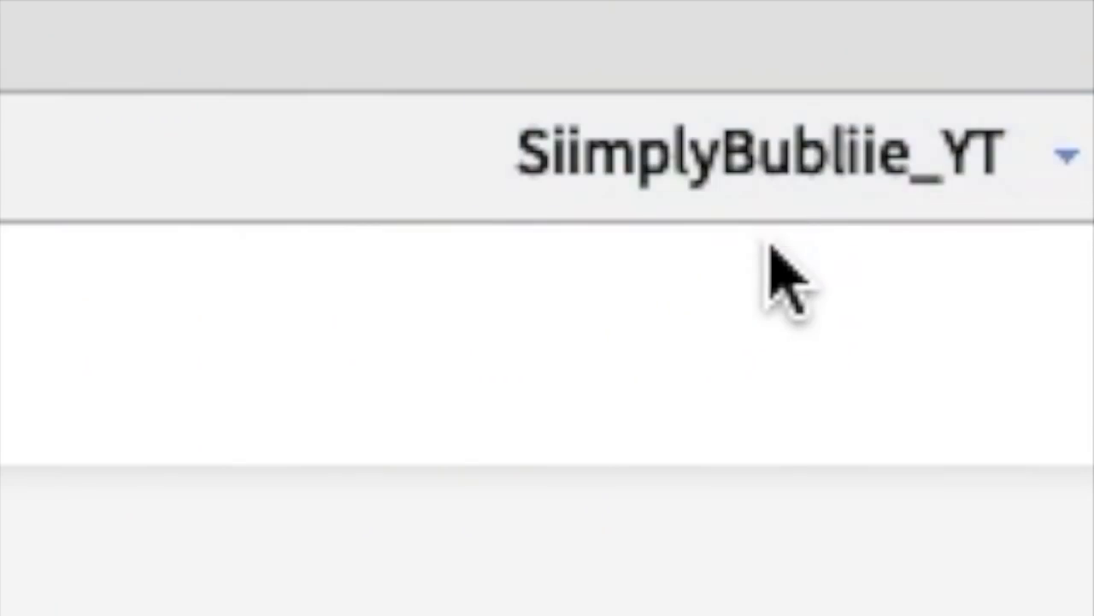
{"action": "left_click", "coordinate": [1058, 27]}
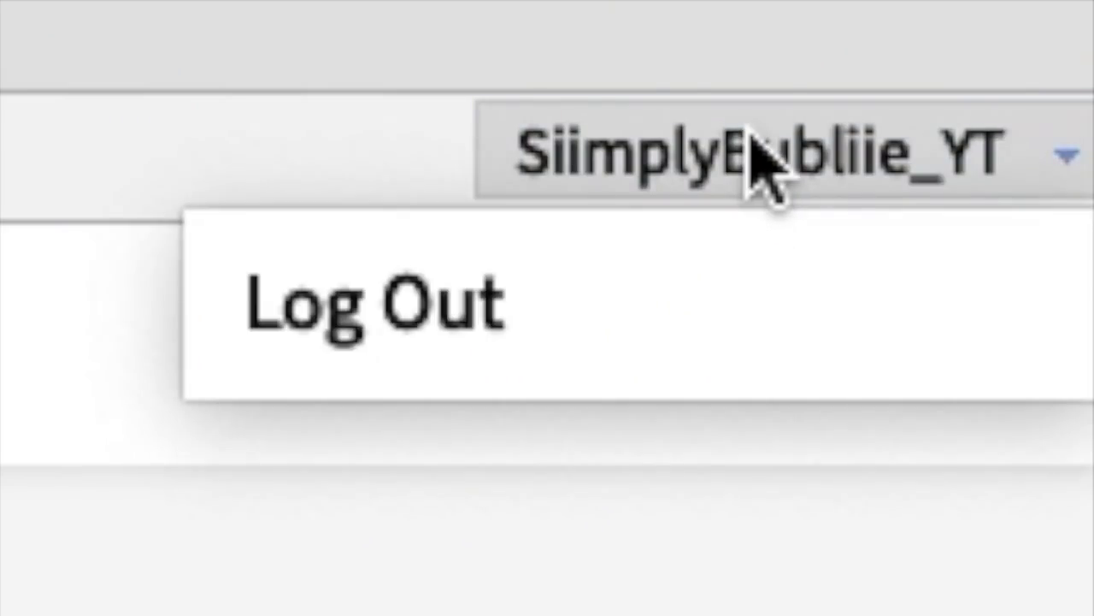
{"action": "left_click", "coordinate": [757, 158]}
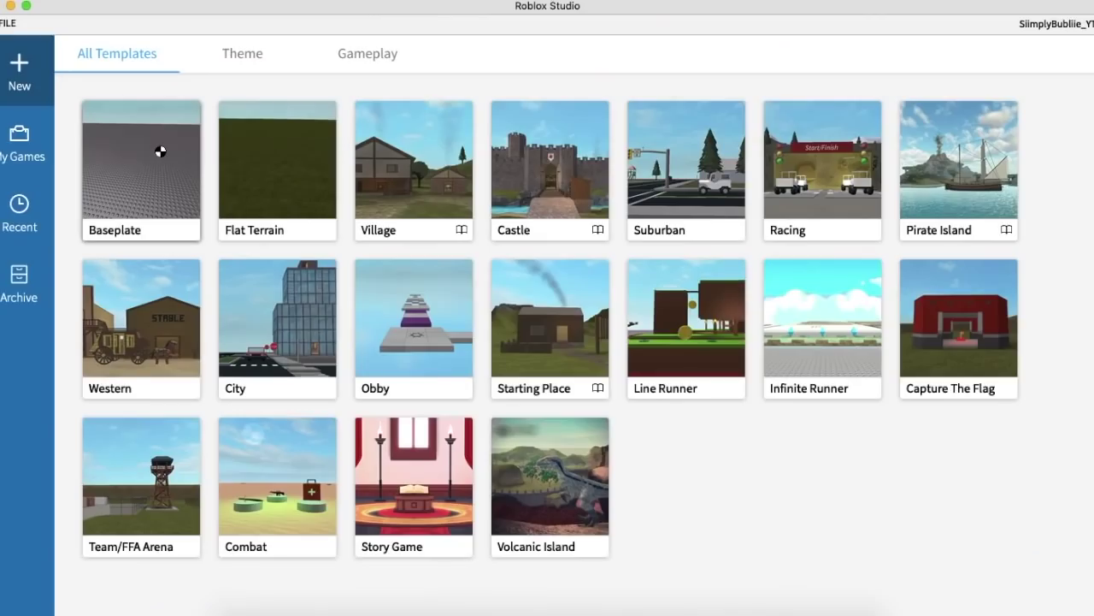
- Create a new place from the Baseplate template and open the plugin library through plugin management
{"action": "left_click", "coordinate": [160, 152]}
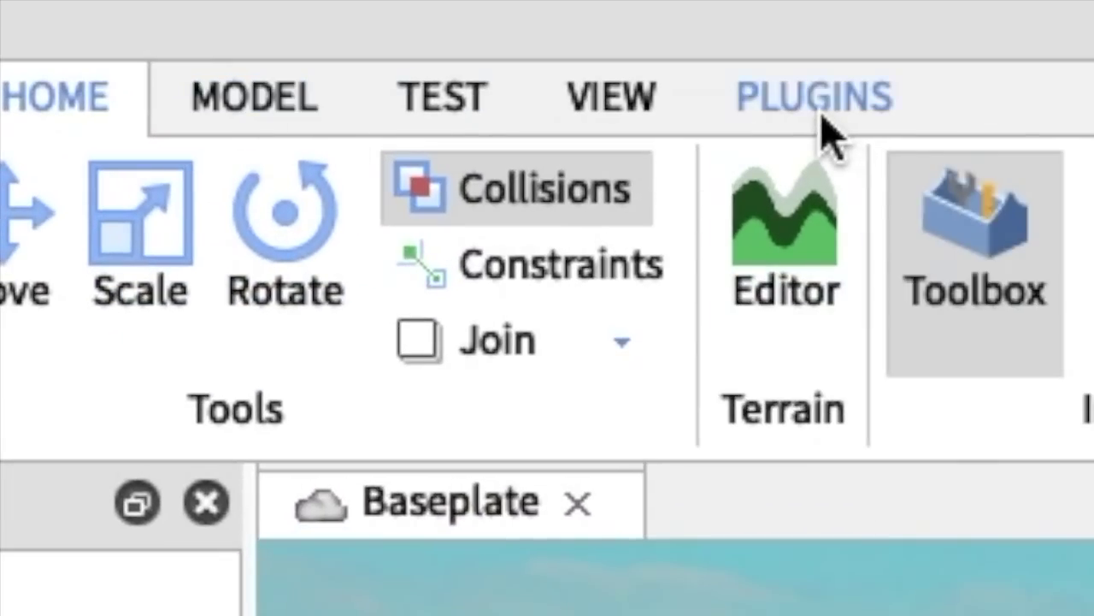
{"action": "left_click", "coordinate": [1057, 159]}
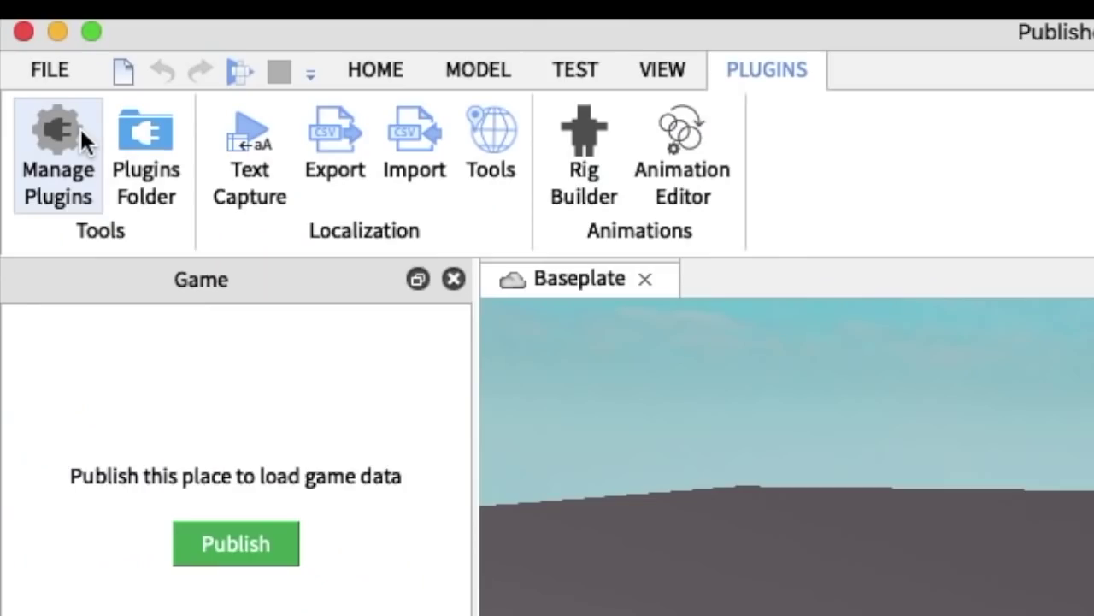
{"action": "left_click", "coordinate": [80, 130]}
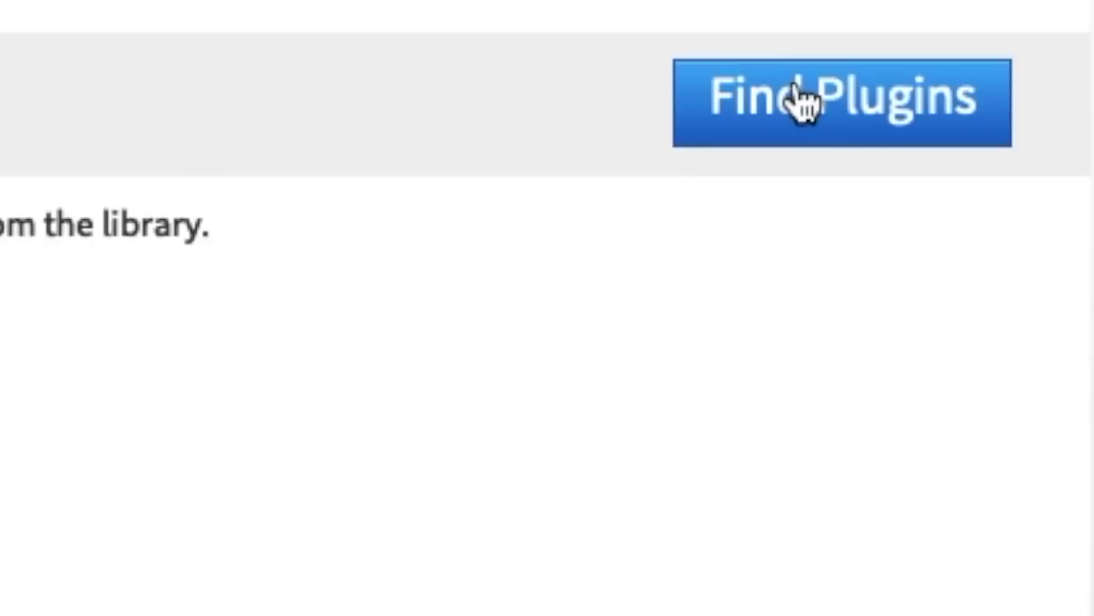
{"action": "left_click", "coordinate": [813, 169]}
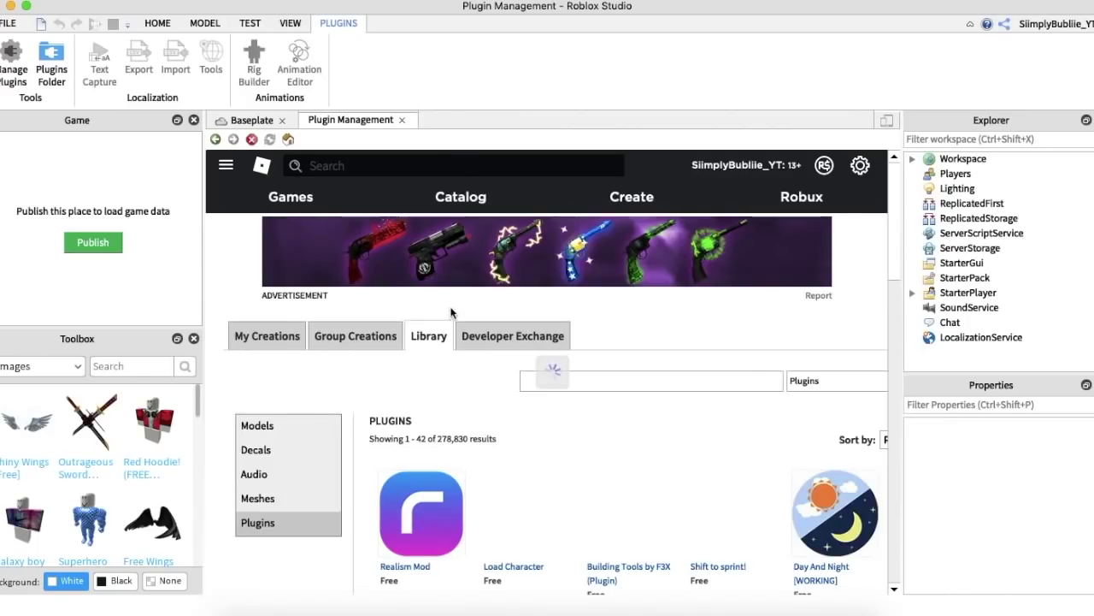
- Install the free Load Character plugin from the library and close the plugin management page
{"action": "scroll", "coordinate": [452, 311], "scroll_direction": "down", "scroll_amount": 3}
{"action": "mouse_move", "coordinate": [527, 322]}
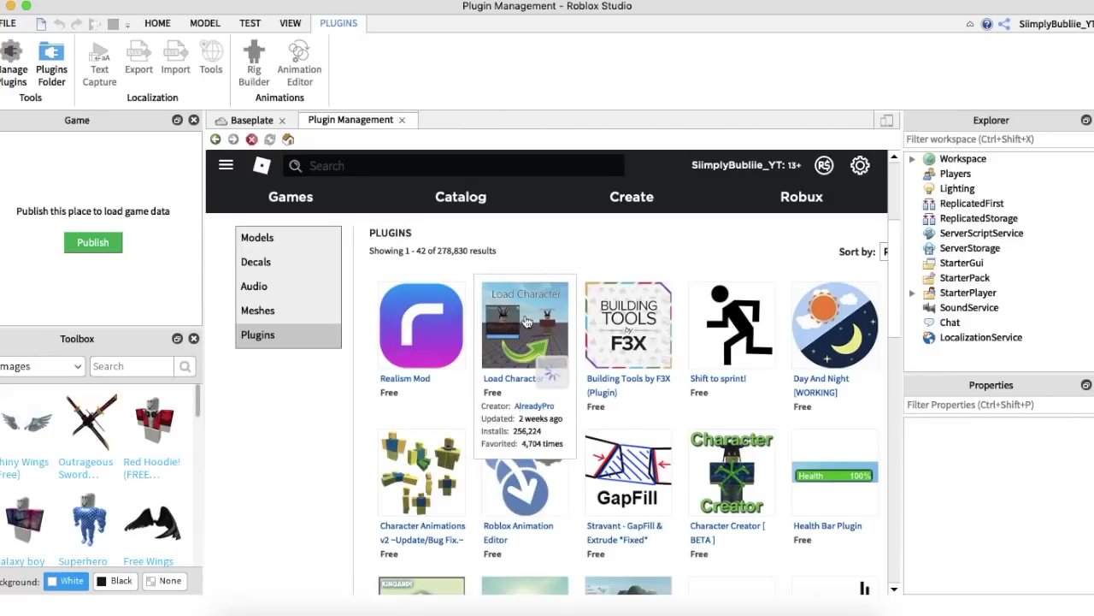
{"action": "left_click", "coordinate": [511, 308]}
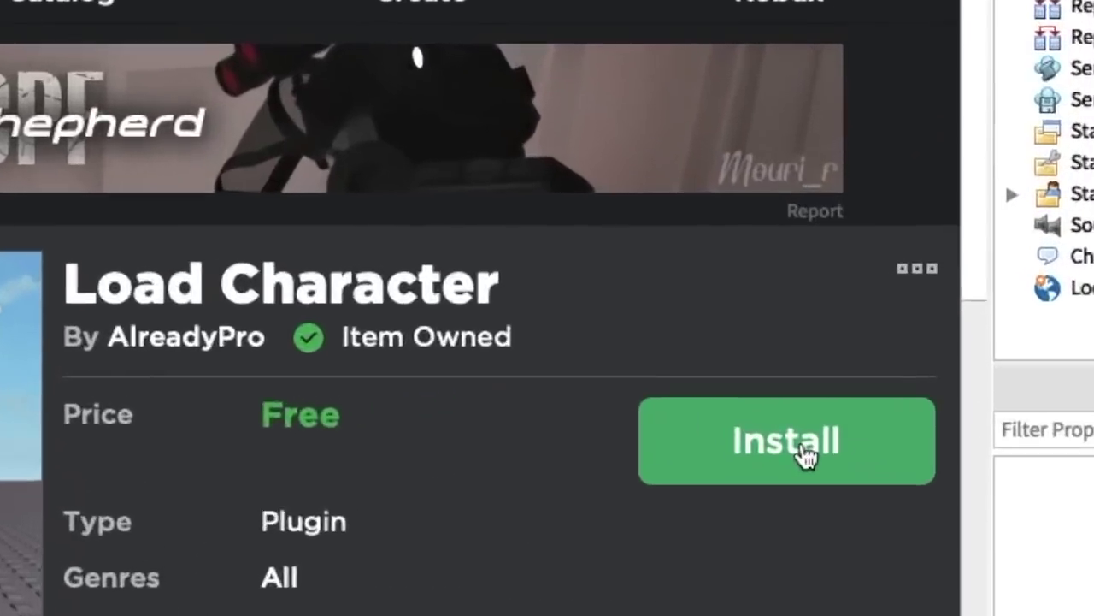
{"action": "left_click", "coordinate": [813, 413]}
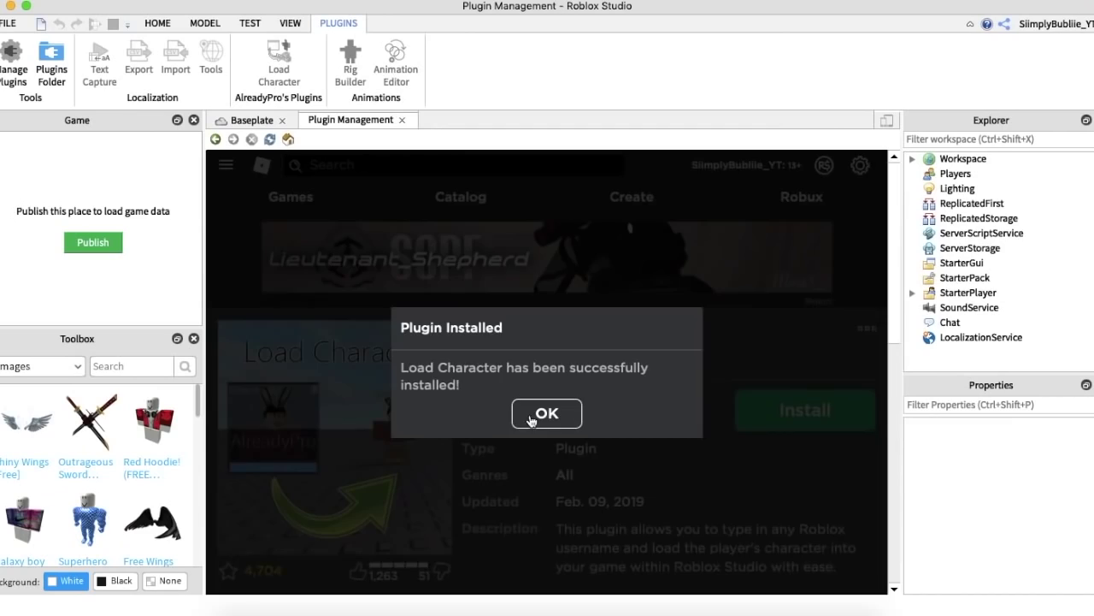
{"action": "left_click", "coordinate": [509, 453]}
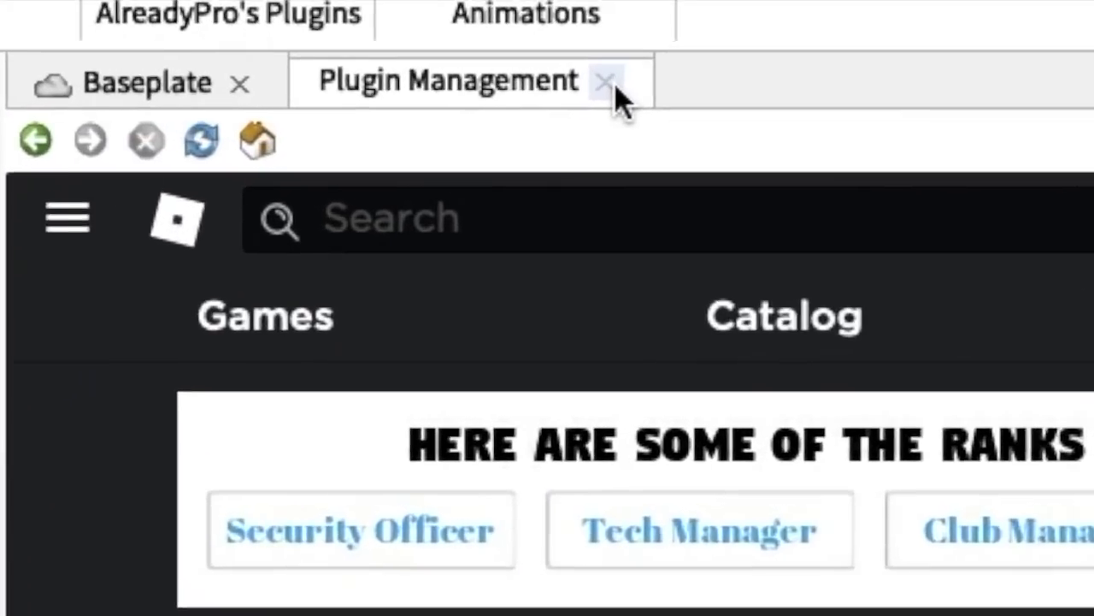
{"action": "left_click", "coordinate": [446, 112]}
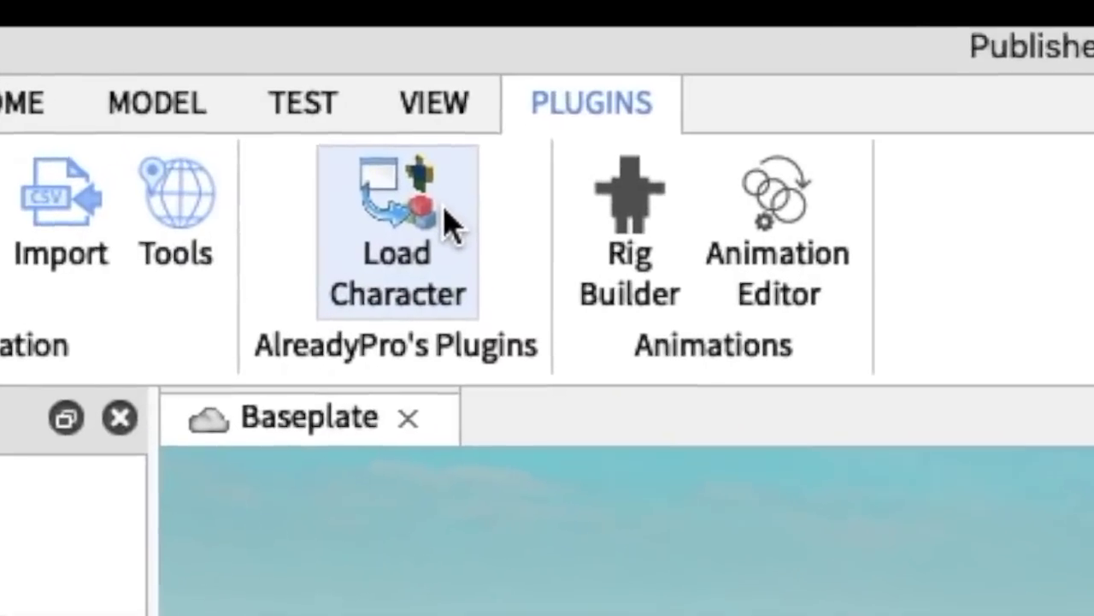
- Start Load Character and replace the preset username with the Roblox username of the avatar to load
{"action": "left_click", "coordinate": [352, 133]}
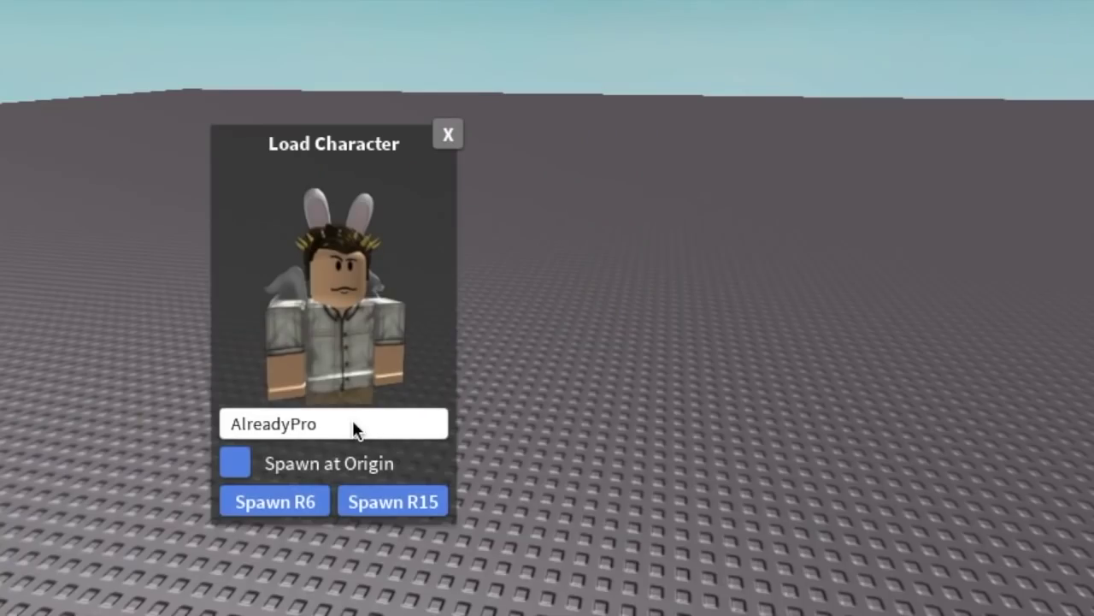
{"action": "left_click", "coordinate": [354, 426]}
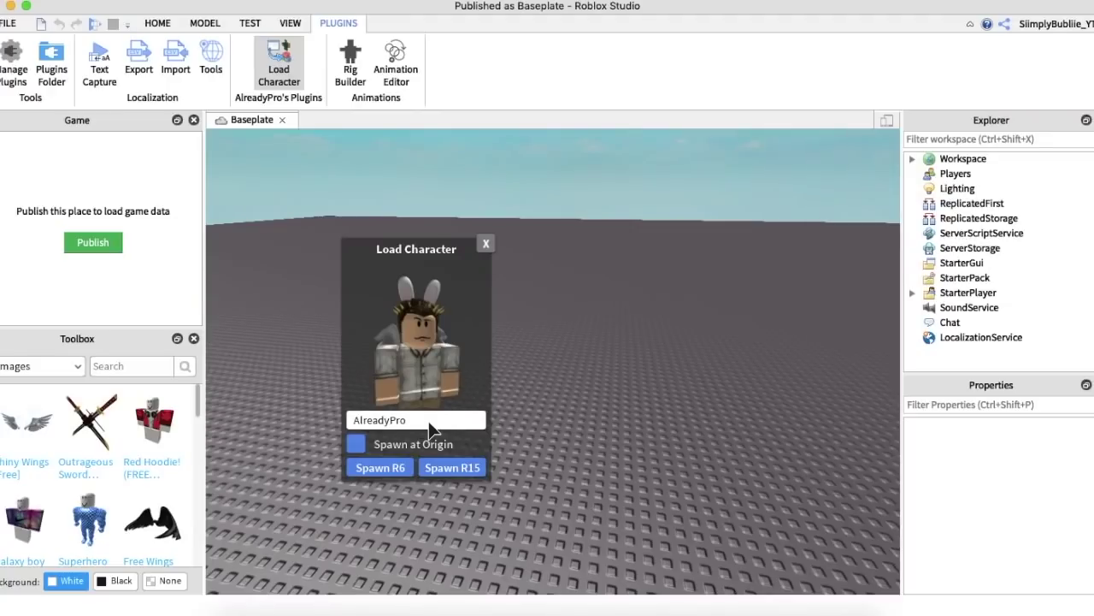
{"action": "key", "text": "BackSpace"}
{"action": "key", "text": "BackSpace"}
{"action": "key", "text": "BackSpace"}
{"action": "key", "text": "BackSpace"}
{"action": "key", "text": "BackSpace"}
{"action": "key", "text": "BackSpace"}
{"action": "key", "text": "BackSpace"}
{"action": "key", "text": "BackSpace"}
{"action": "key", "text": "BackSpace"}
{"action": "key", "text": "BackSpace"}
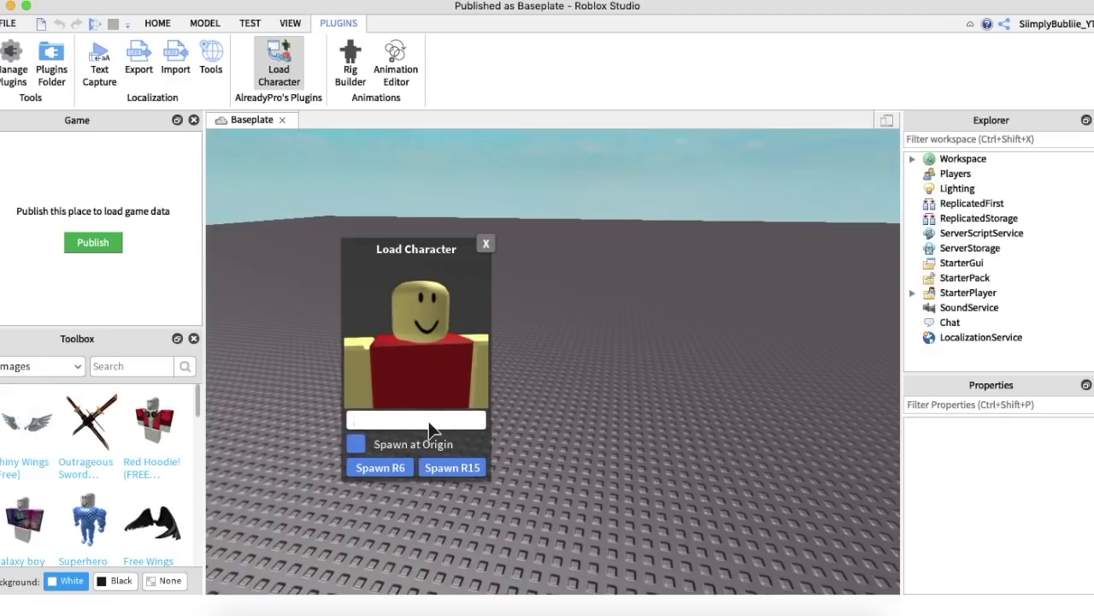
{"action": "type", "text": "Sii"}
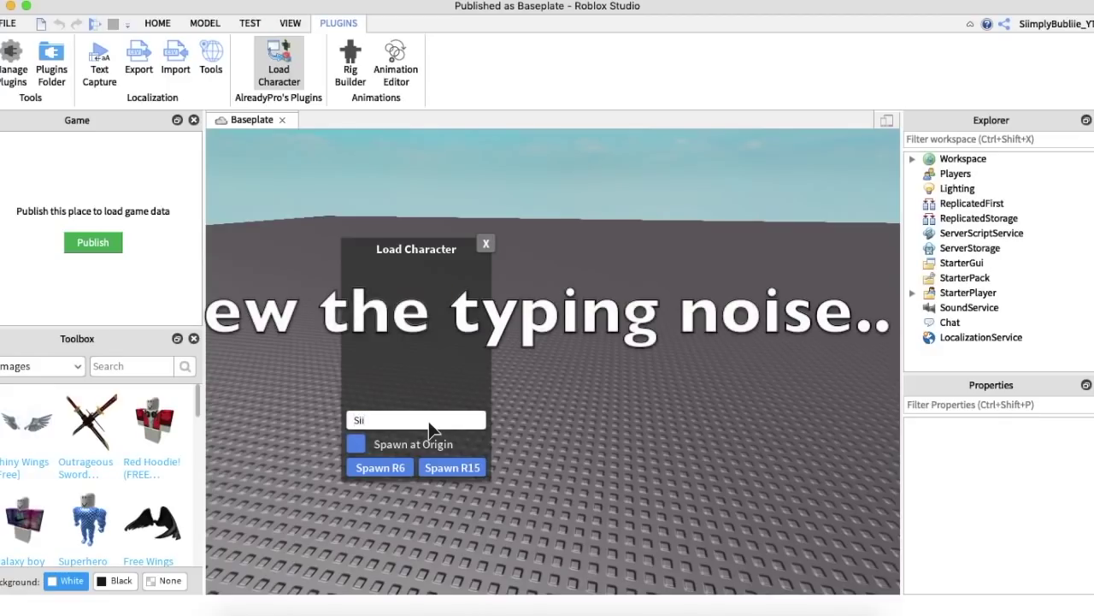
{"action": "type", "text": "mplyBubliie_YT"}
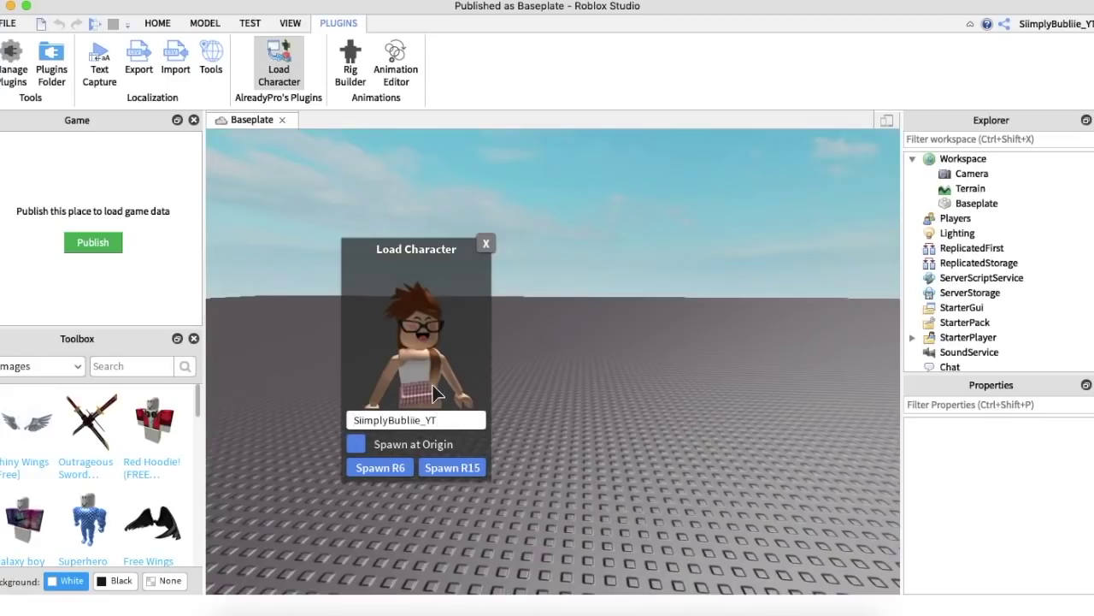
- Enable Spawn at Origin and spawn the avatar as an R6 character on the baseplate
{"action": "left_click", "coordinate": [355, 443]}
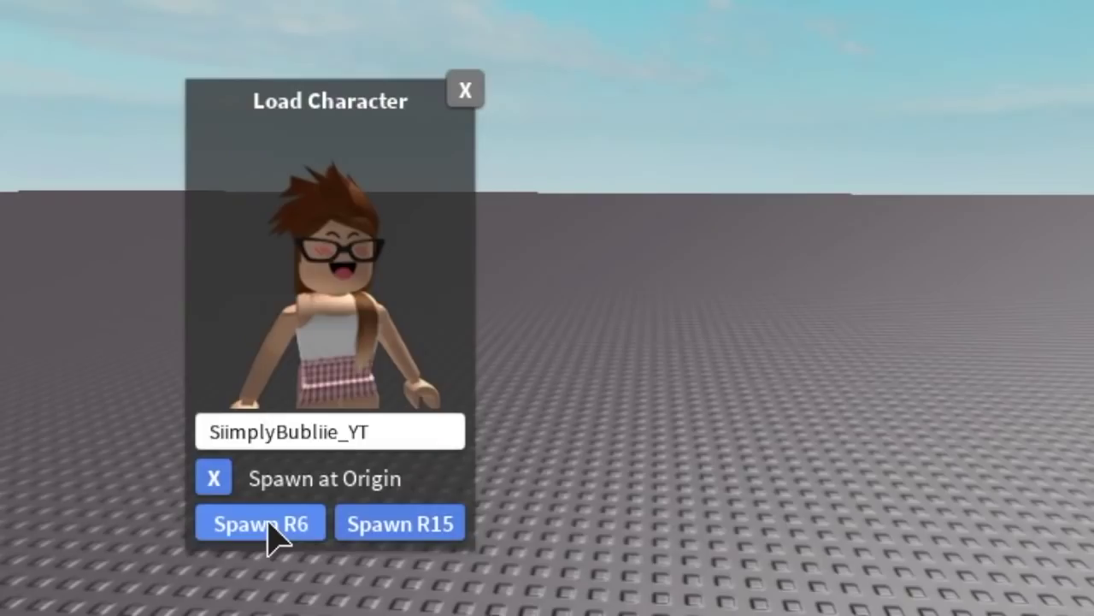
{"action": "left_click", "coordinate": [269, 523]}
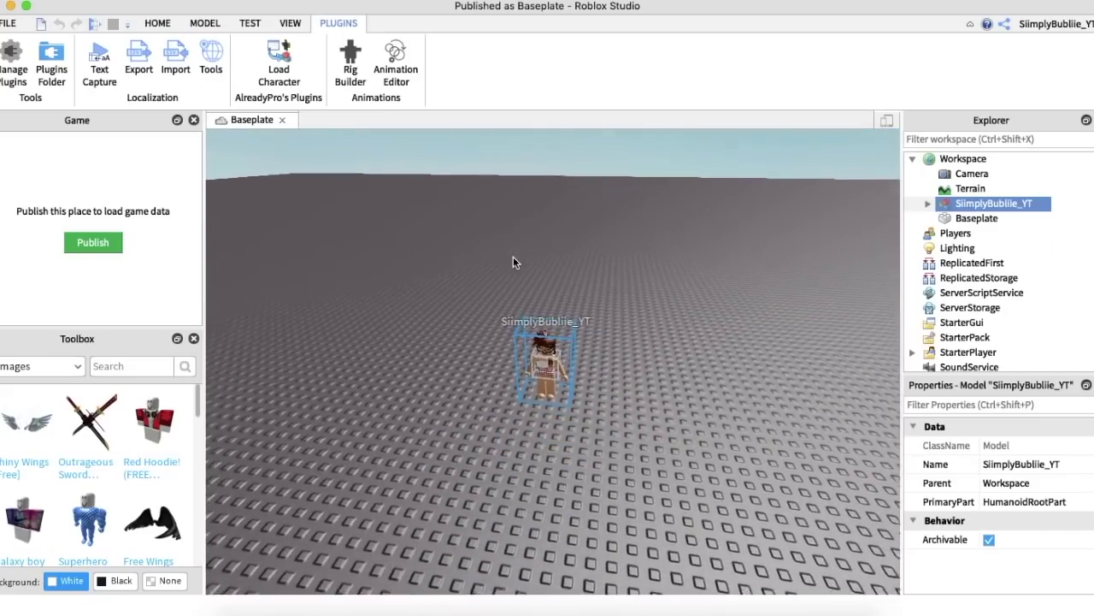
{"action": "key", "text": "f"}
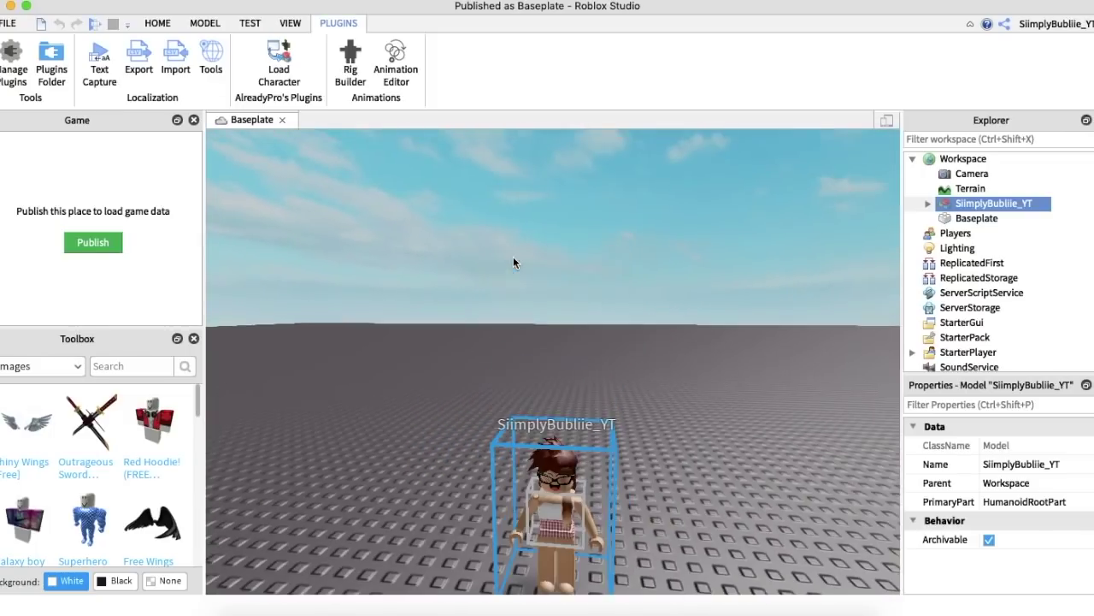
{"action": "key", "text": "f"}
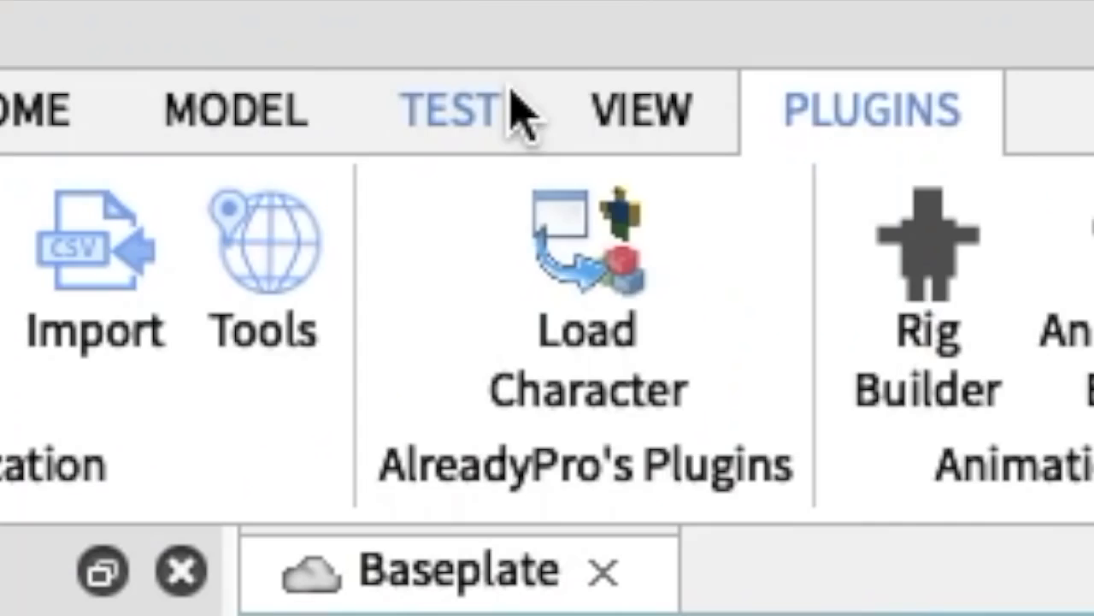
- Hide the Explorer panel and show it again
{"action": "left_click", "coordinate": [291, 23]}
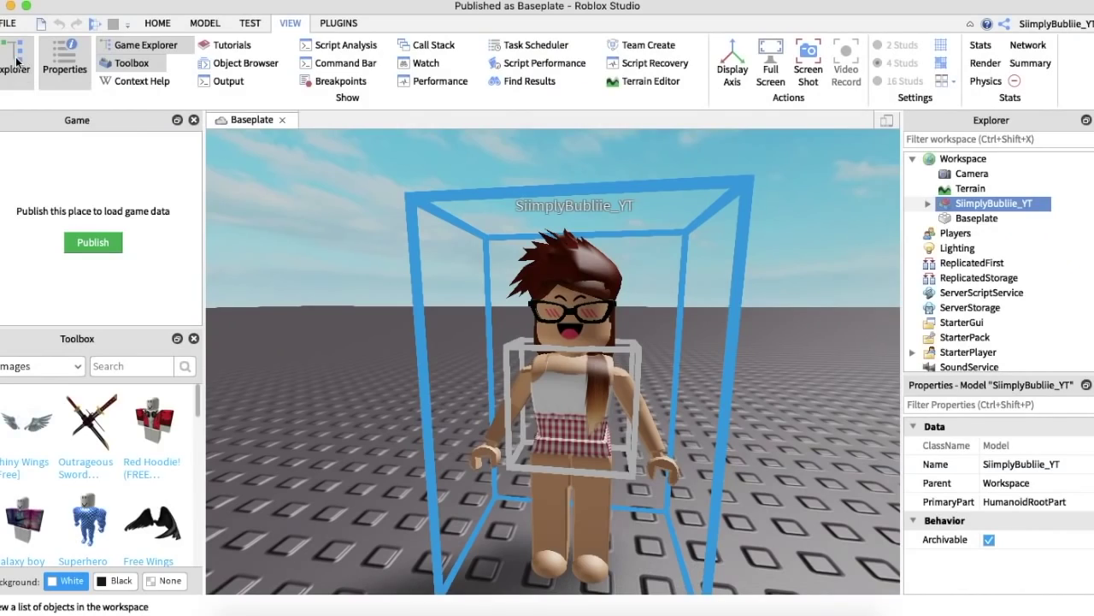
{"action": "left_click", "coordinate": [16, 62]}
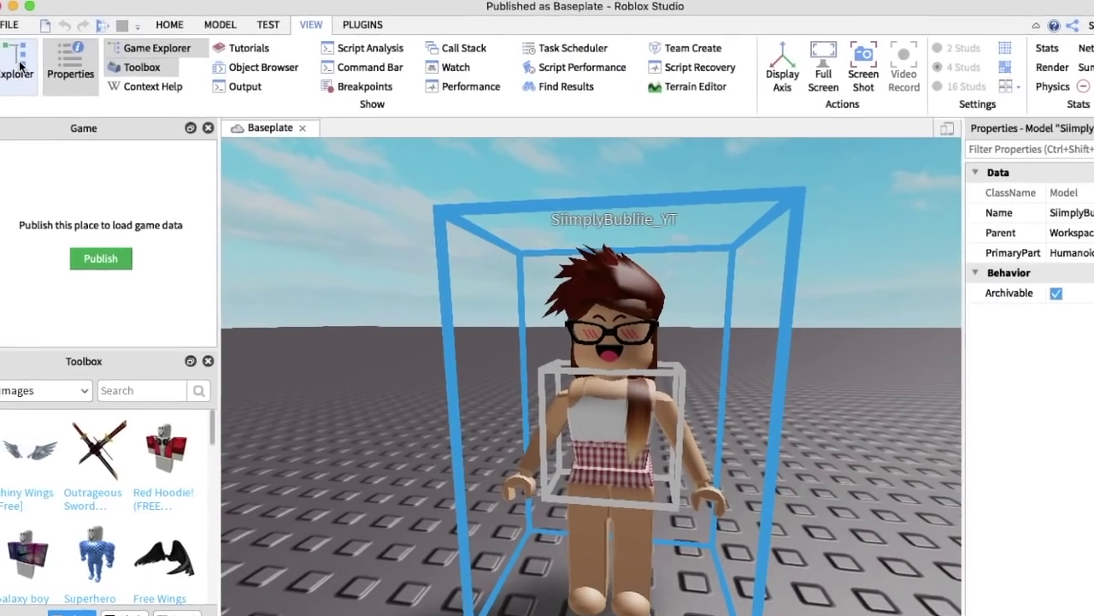
{"action": "left_click", "coordinate": [19, 61]}
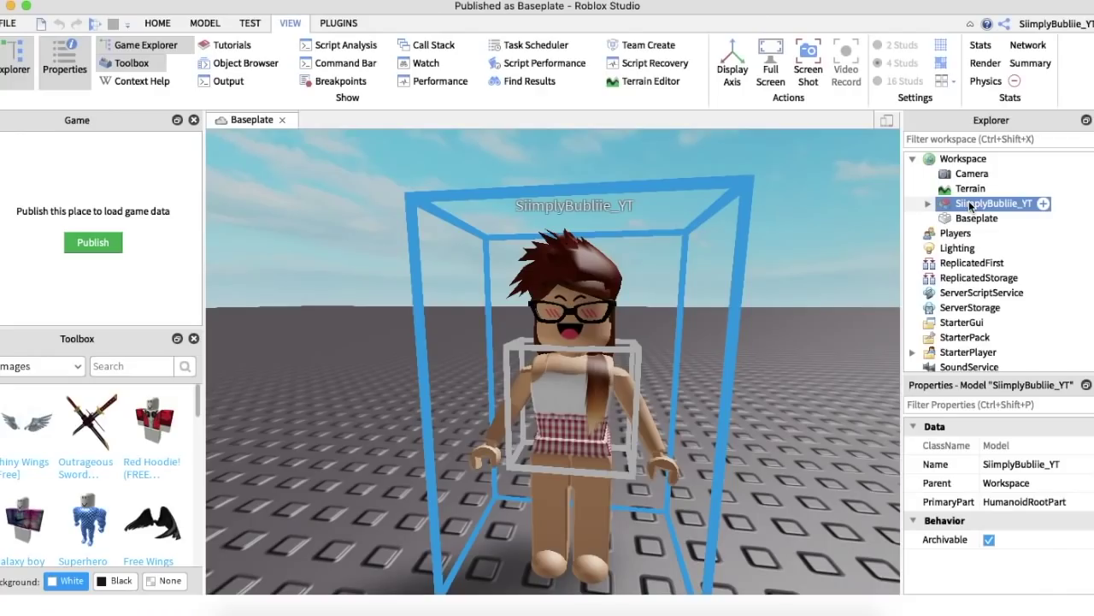
- Export the spawned character model under the file name "Me!" into a recently used folder
{"action": "right_click", "coordinate": [971, 205]}
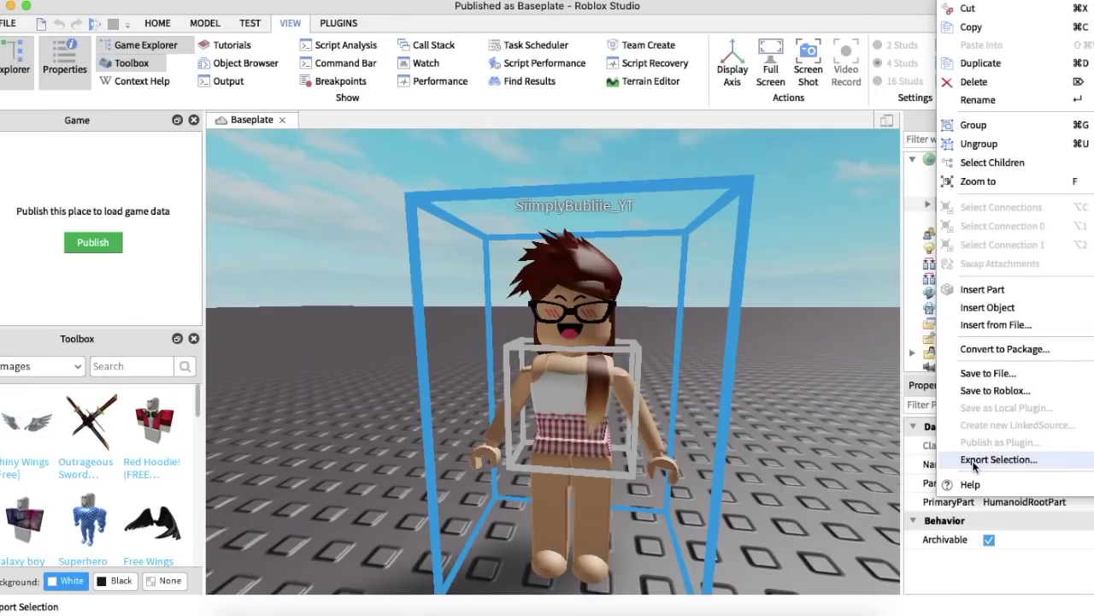
{"action": "left_click", "coordinate": [996, 459]}
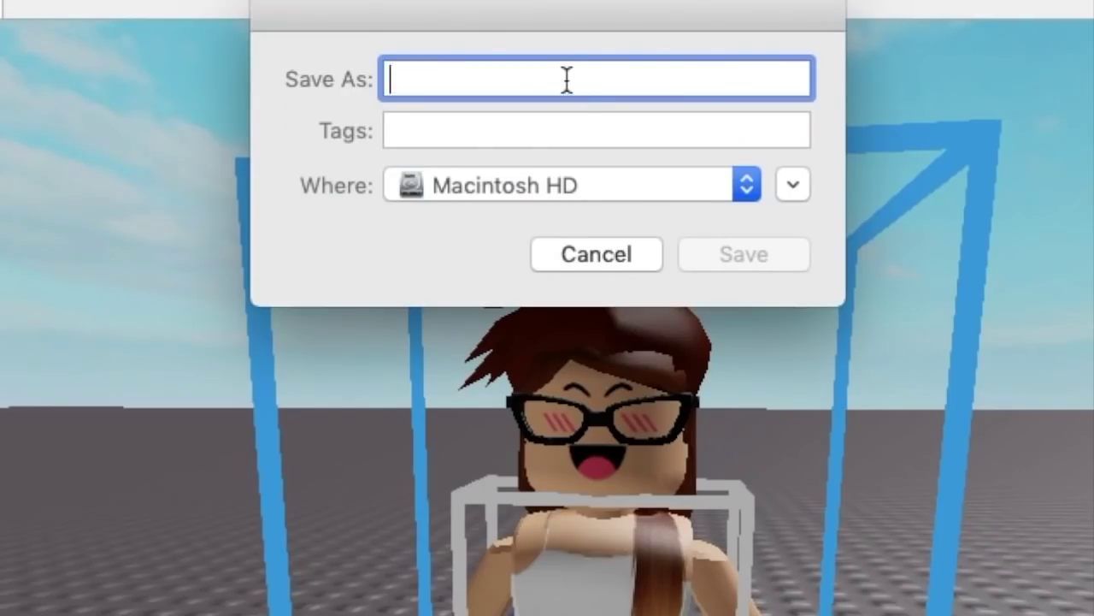
{"action": "type", "text": "Me!"}
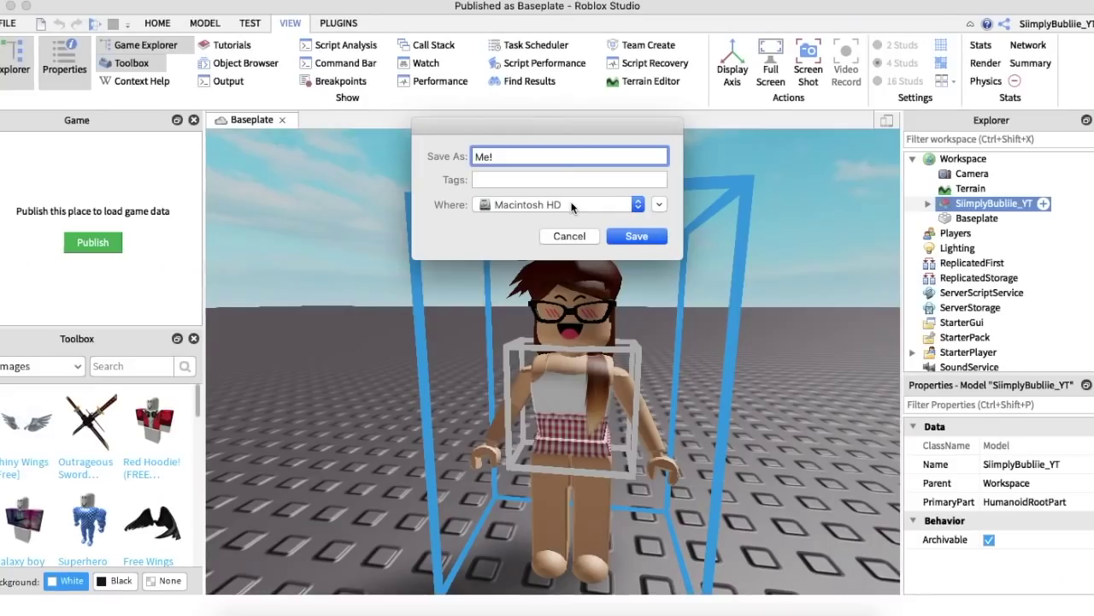
{"action": "left_click", "coordinate": [572, 206]}
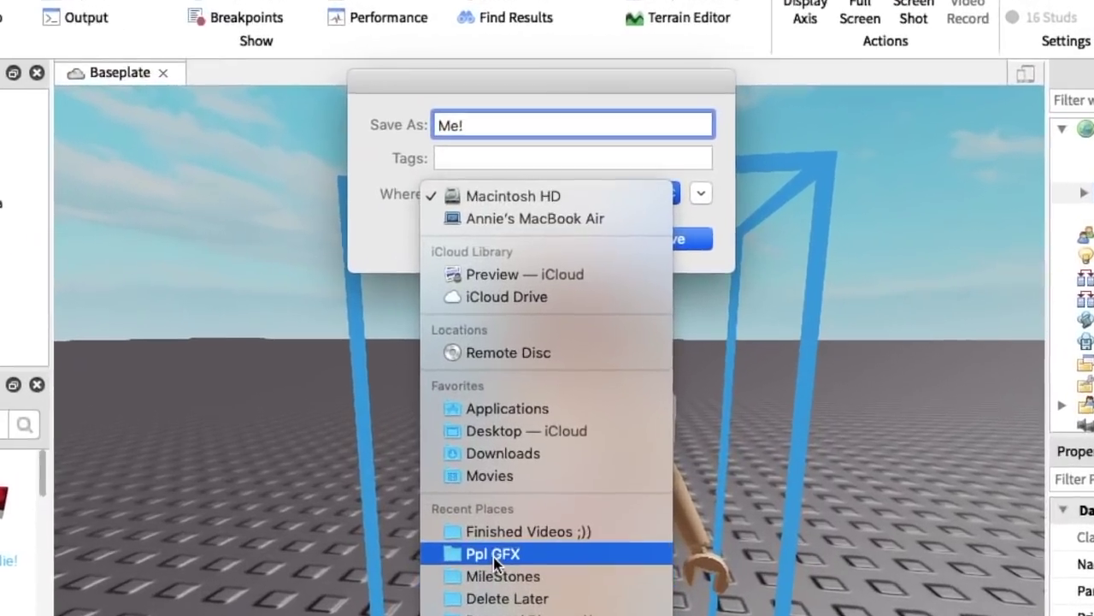
{"action": "left_click", "coordinate": [479, 471]}
{"action": "left_click", "coordinate": [735, 242]}
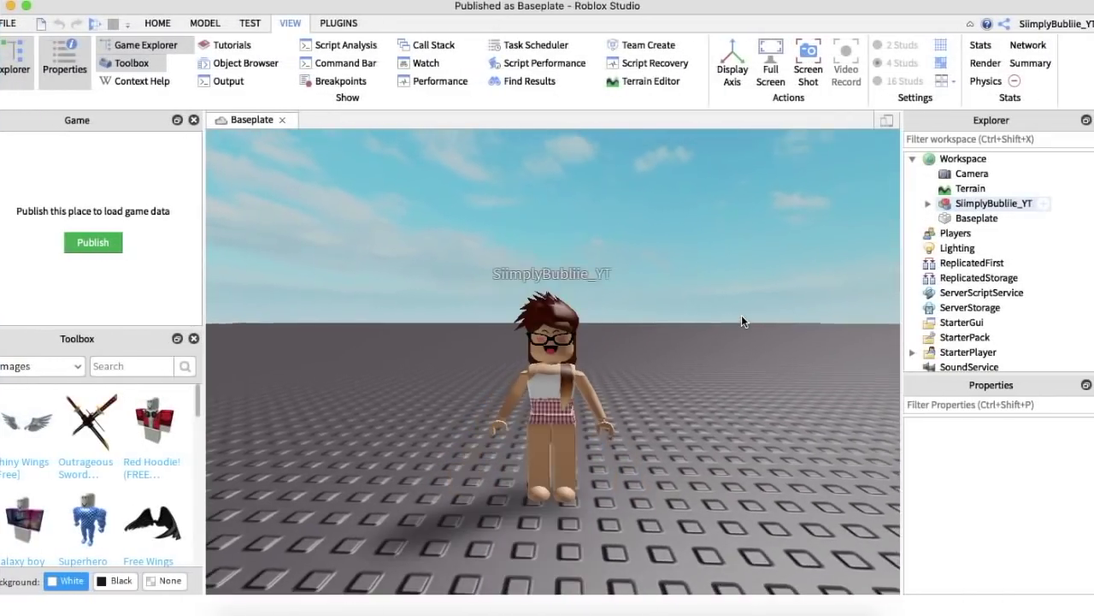
{"action": "scroll", "coordinate": [741, 321], "scroll_direction": "up", "scroll_amount": 2}
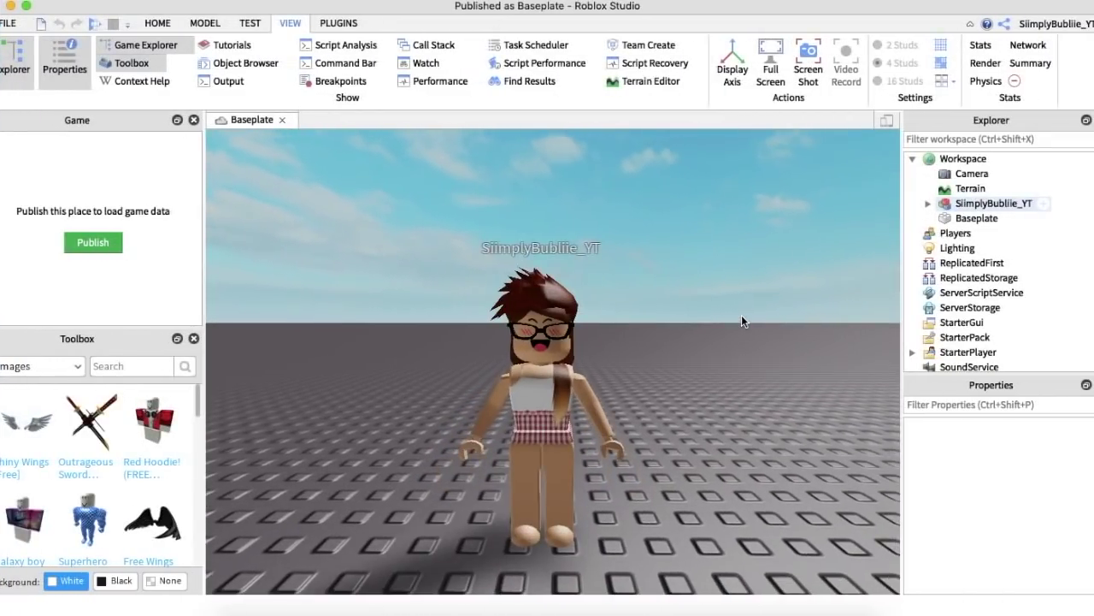
- Leave Roblox Studio, switch to Blender, dismiss the splash screen and delete the default cube
{"action": "left_click", "coordinate": [2, 7]}
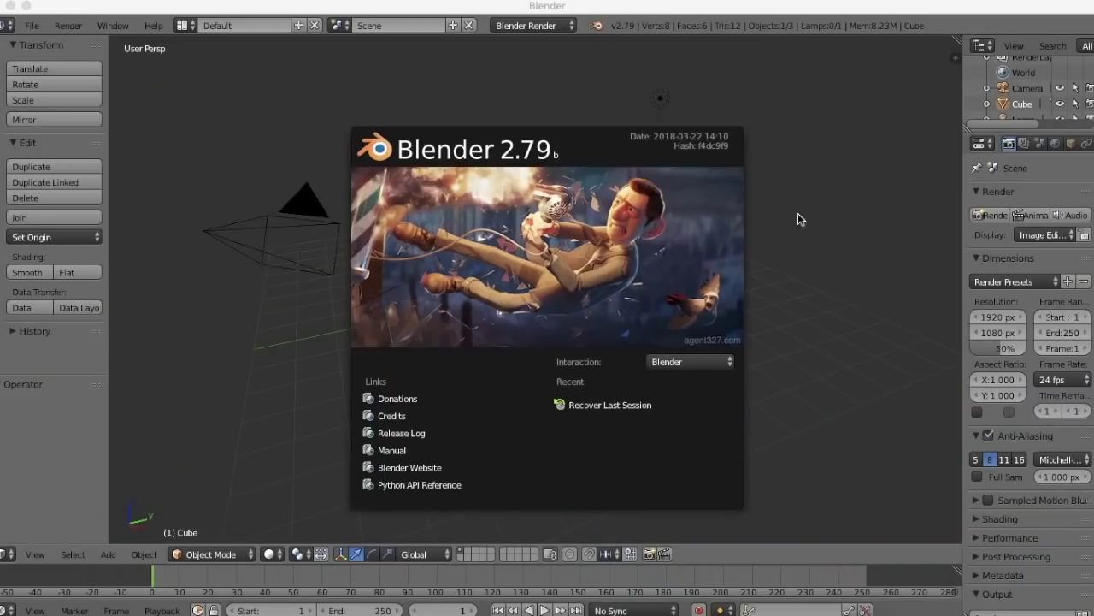
{"action": "left_click", "coordinate": [817, 183]}
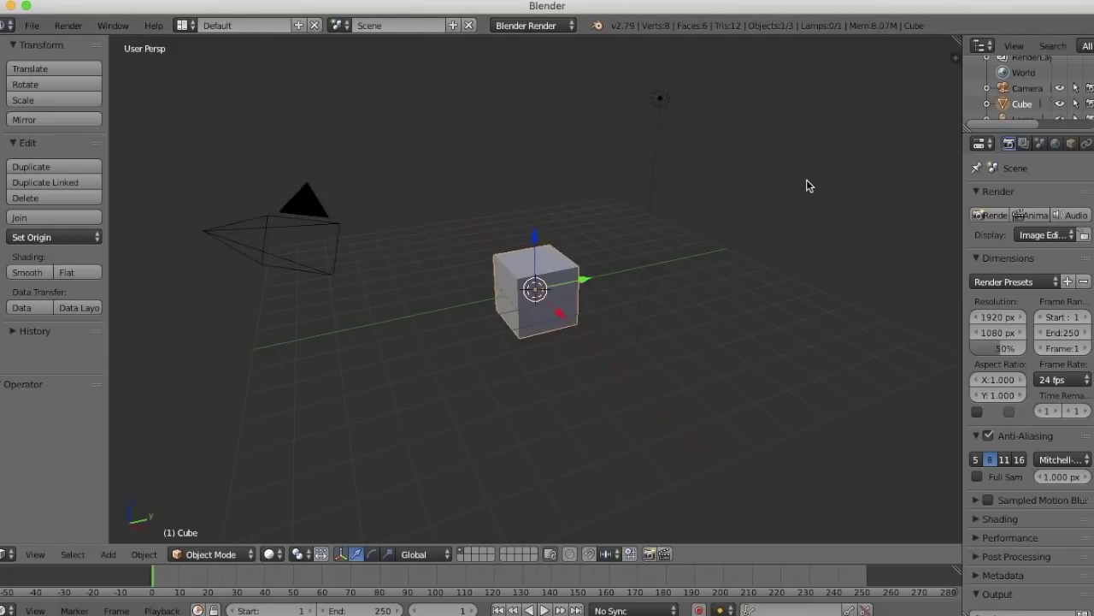
{"action": "left_click_drag", "start_coordinate": [536, 239], "coordinate": [544, 205]}
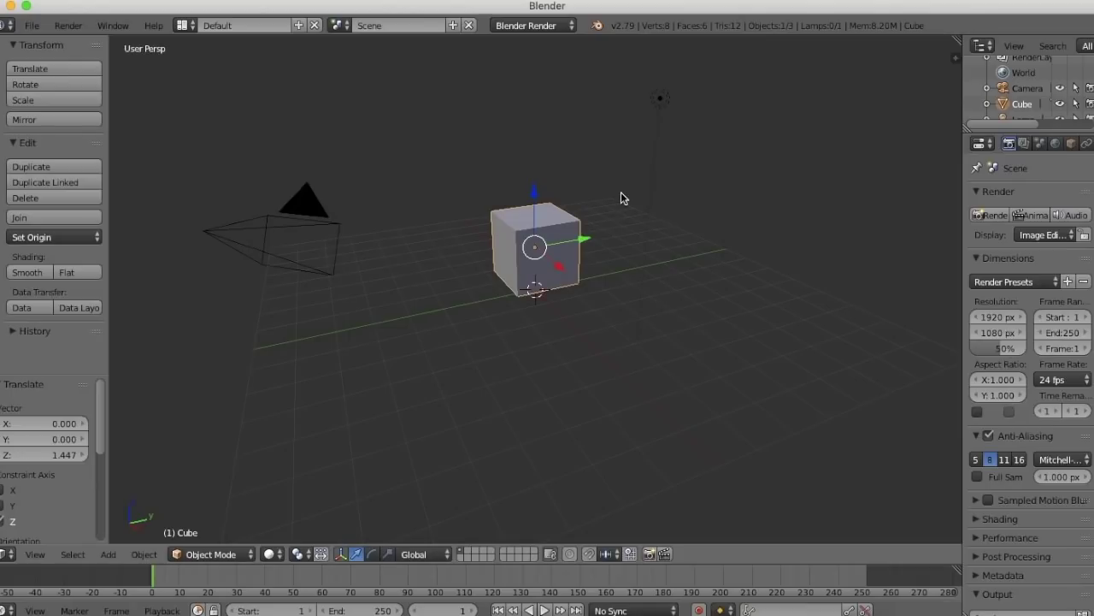
{"action": "key", "text": "x"}
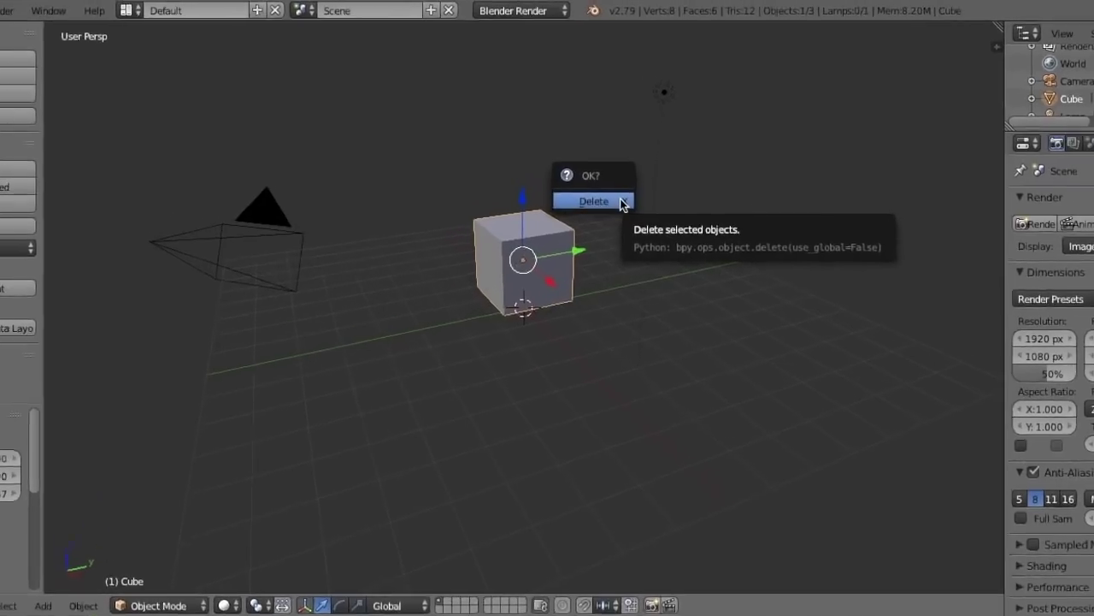
{"action": "left_click", "coordinate": [621, 195]}
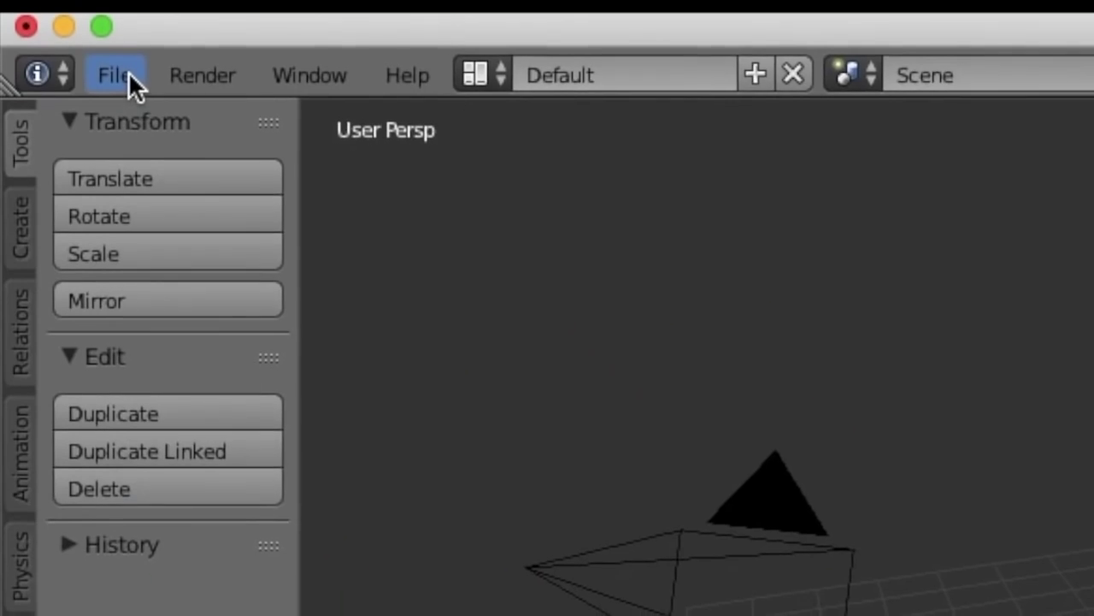
- Import Me!.obj from the Ppl GFX folder in Downloads as a Wavefront model
{"action": "left_click", "coordinate": [36, 25]}
{"action": "mouse_move", "coordinate": [201, 615]}
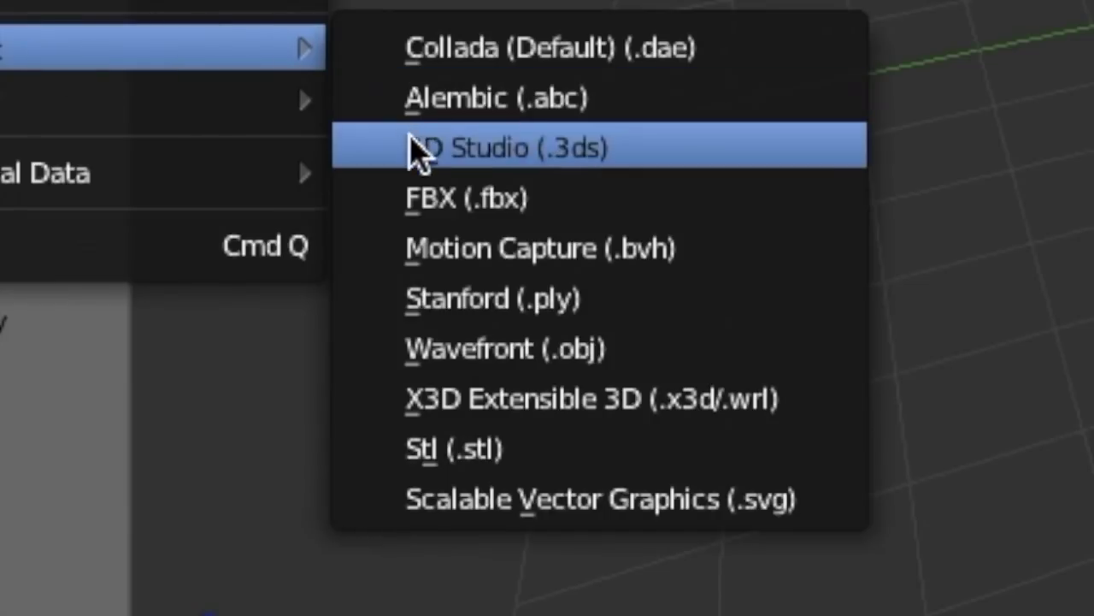
{"action": "left_click", "coordinate": [496, 350]}
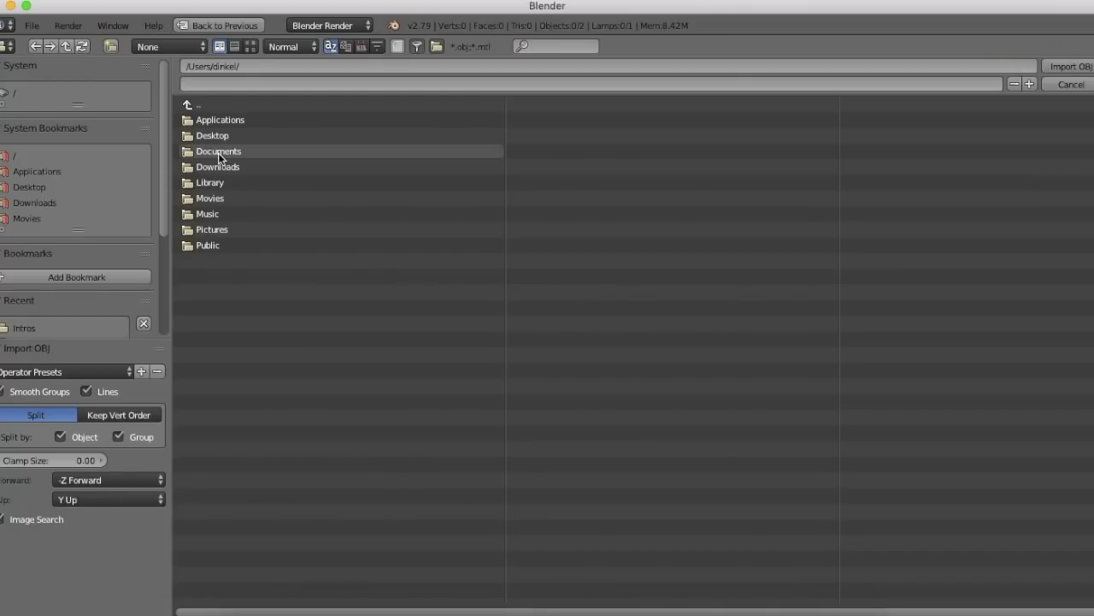
{"action": "left_click", "coordinate": [232, 226]}
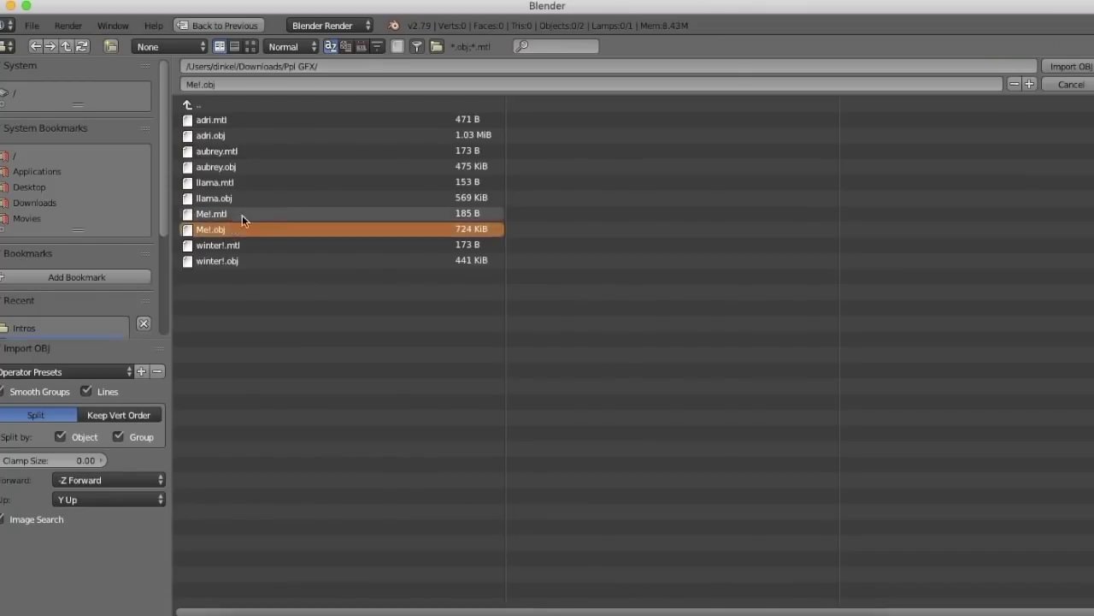
{"action": "left_click", "coordinate": [1075, 65]}
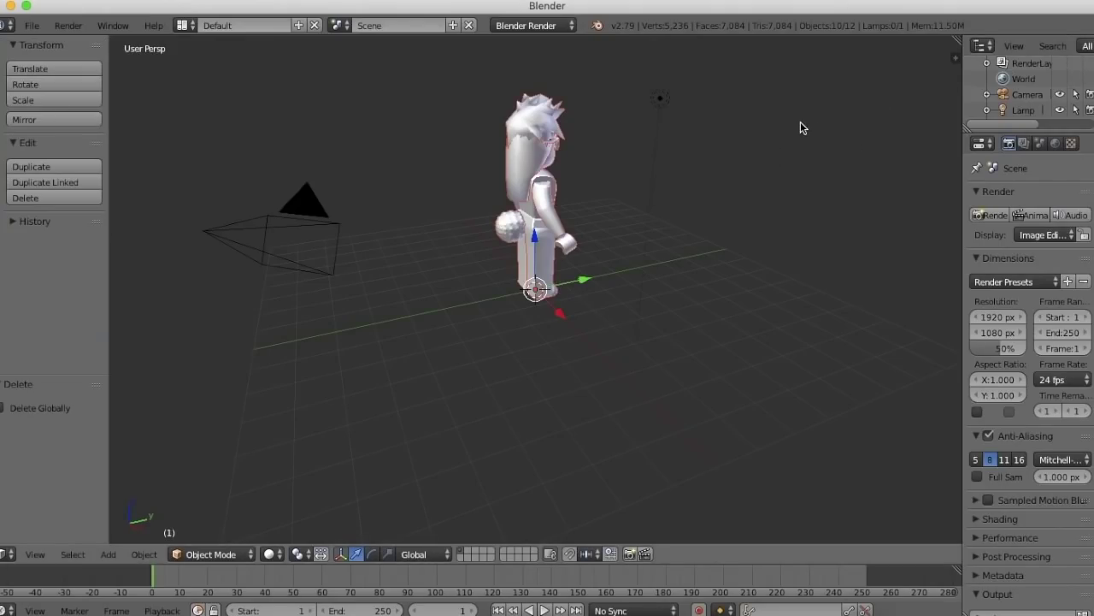
- Enable Ambient Occlusion and Textured Solid in the 3D view's shading options
{"action": "key", "text": "shift+f"}
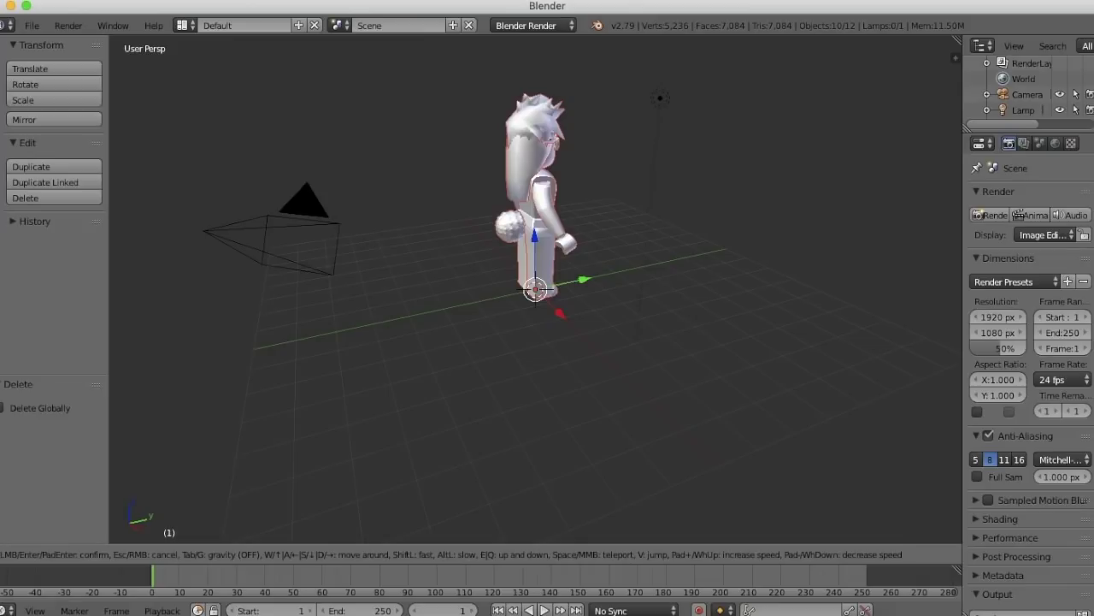
{"action": "key", "text": "Escape"}
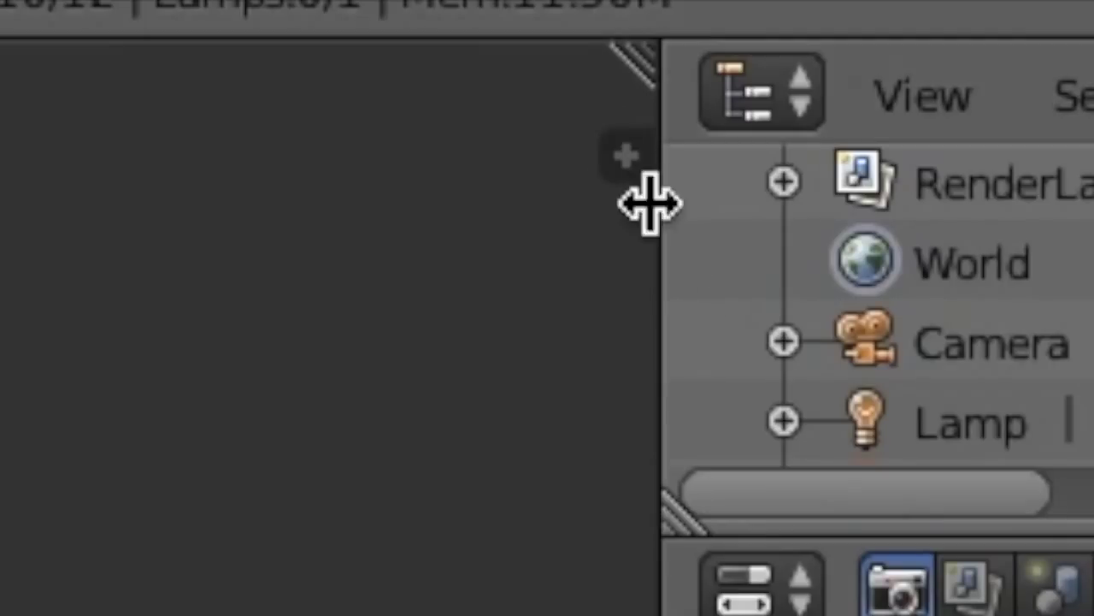
{"action": "left_click_drag", "start_coordinate": [623, 161], "coordinate": [0, 94]}
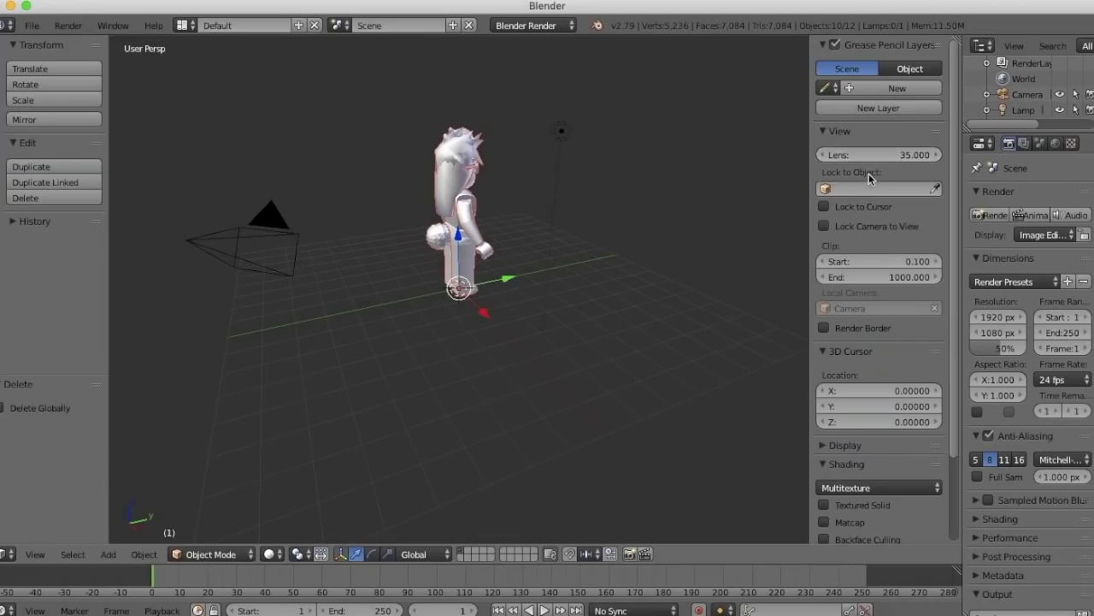
{"action": "scroll", "coordinate": [872, 188], "scroll_direction": "down", "scroll_amount": 3}
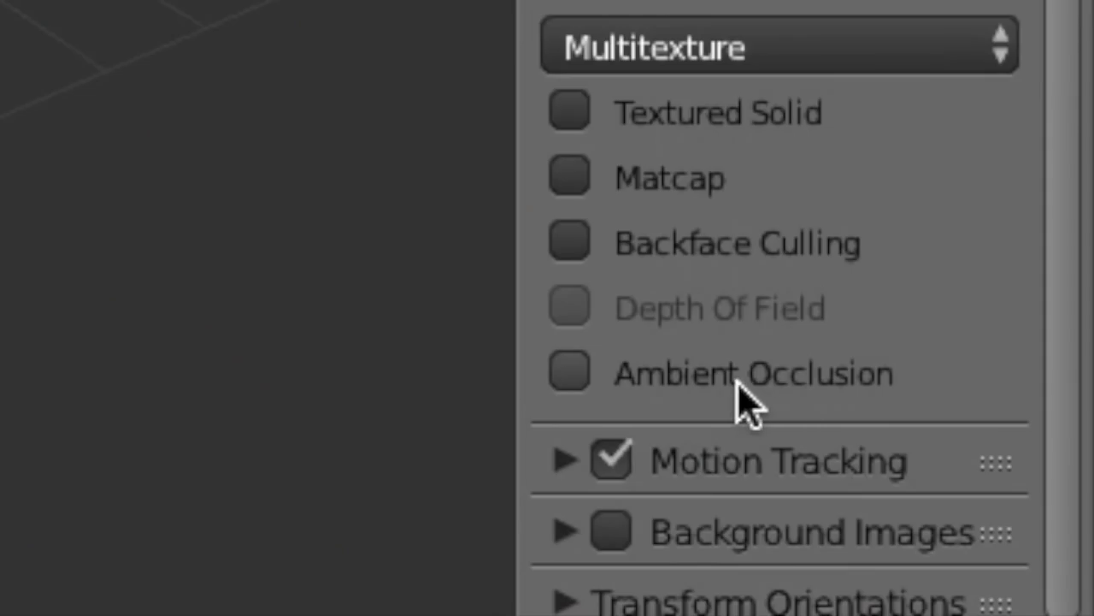
{"action": "left_click", "coordinate": [867, 475]}
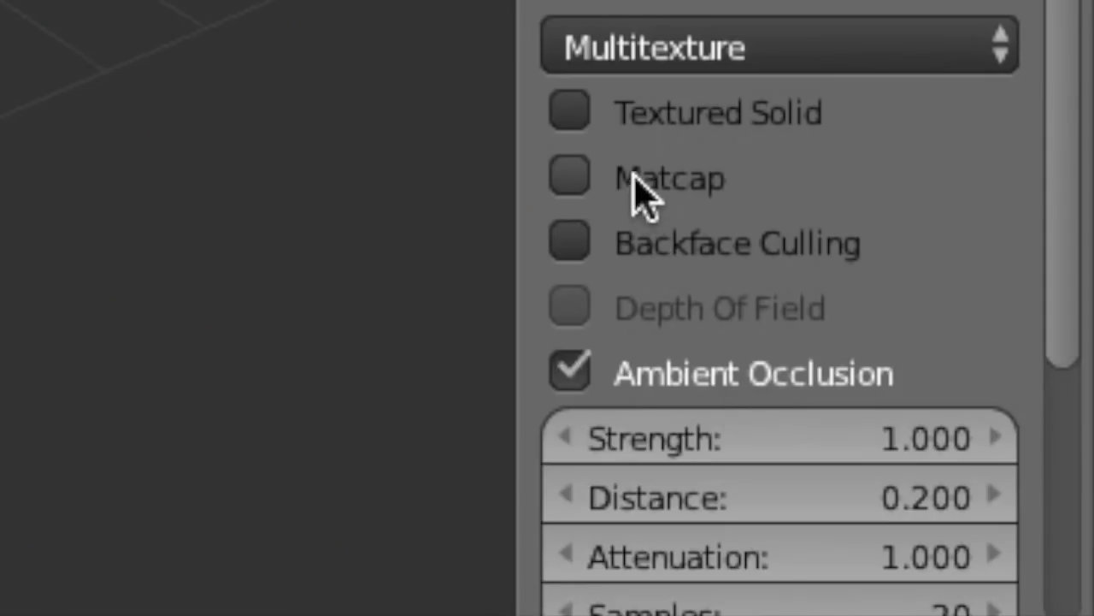
{"action": "scroll", "coordinate": [630, 156], "scroll_direction": "down", "scroll_amount": 3}
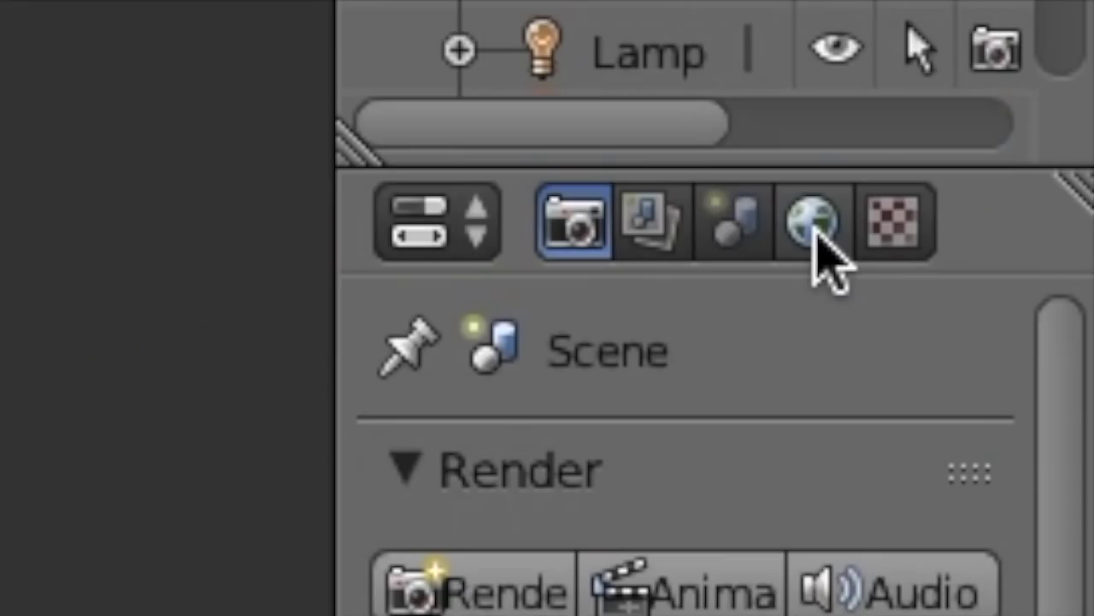
- Enable Environment Lighting and Indirect Lighting for the world, and return to the render settings
{"action": "left_click", "coordinate": [1056, 146]}
{"action": "left_click", "coordinate": [988, 493]}
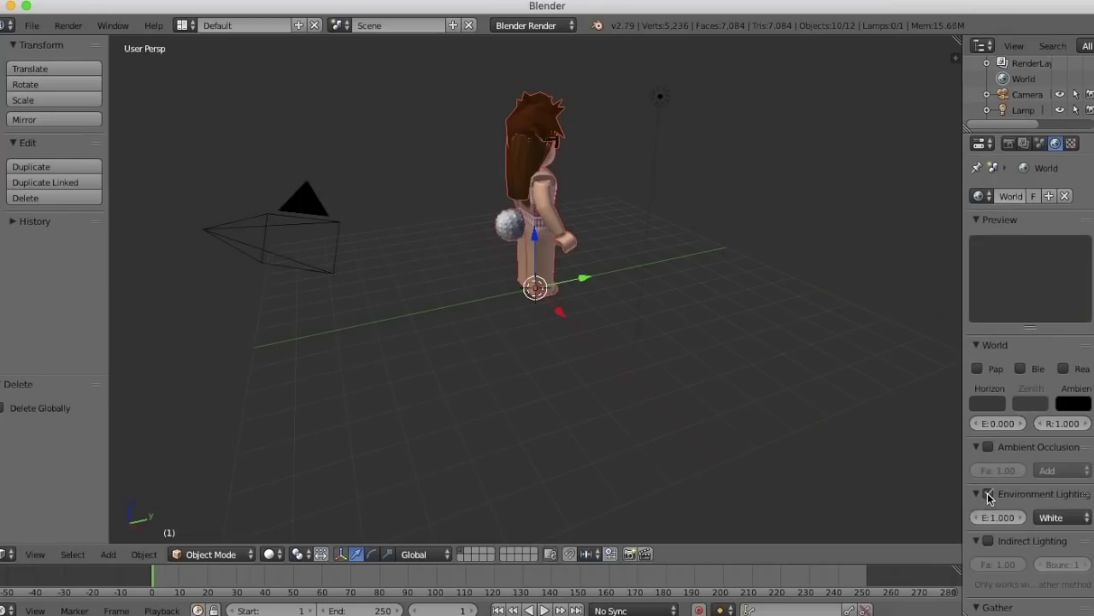
{"action": "left_click", "coordinate": [987, 541]}
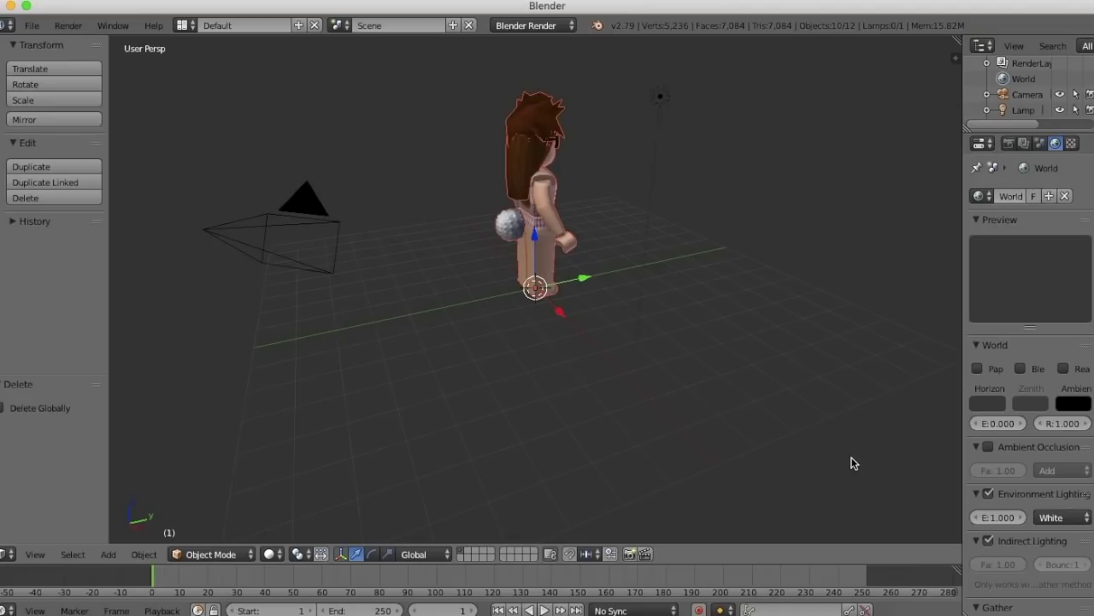
{"action": "left_click", "coordinate": [1009, 143]}
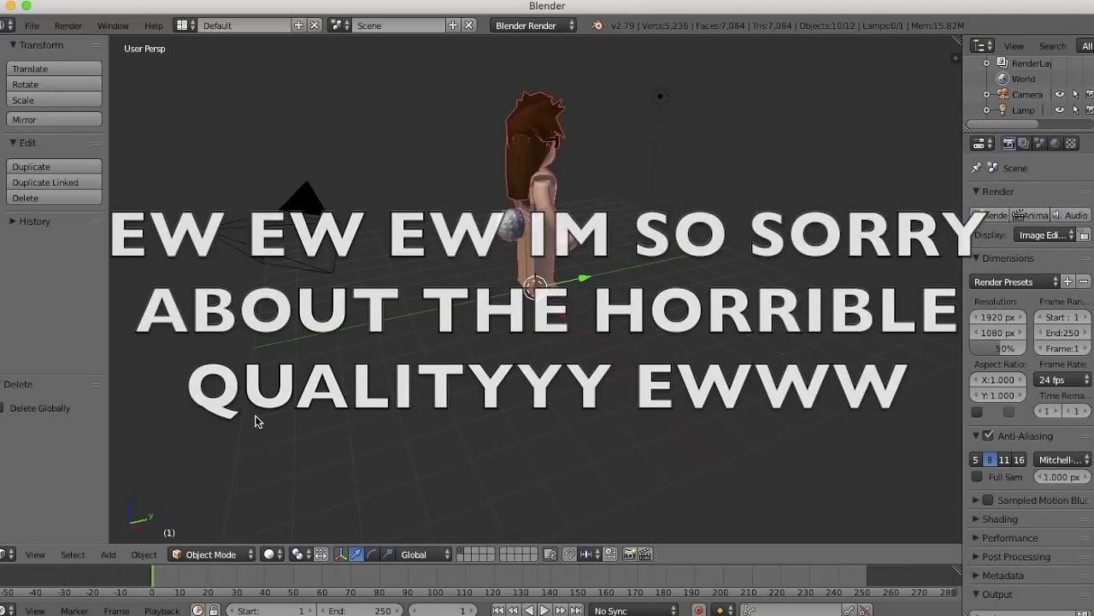
- Fly the view around the character until it faces the camera from the front at full height
{"action": "key", "text": "shift+f"}
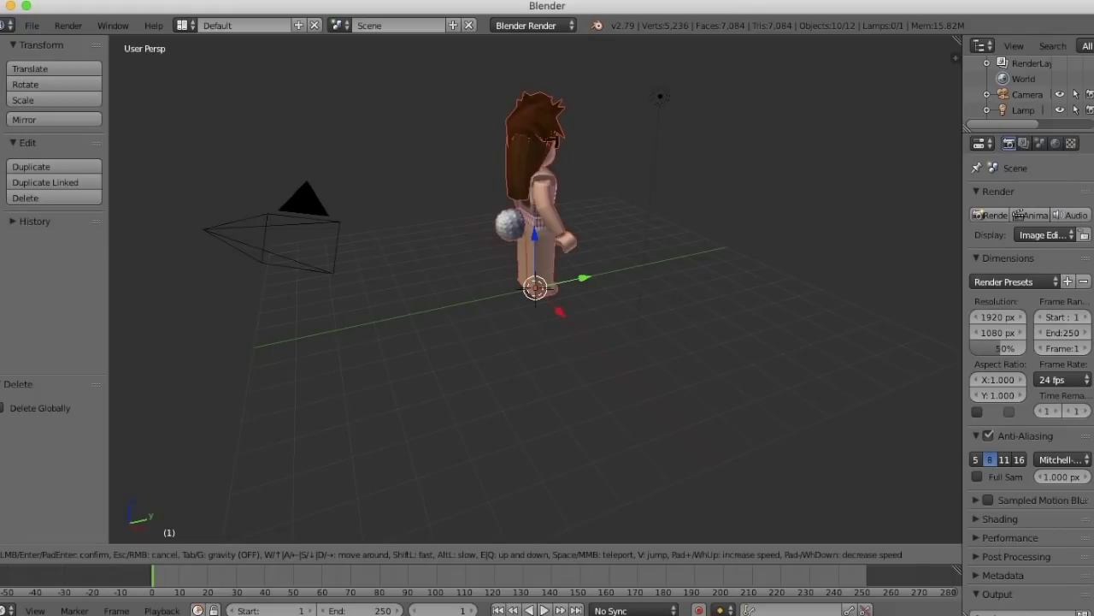
{"action": "key", "text": "w"}
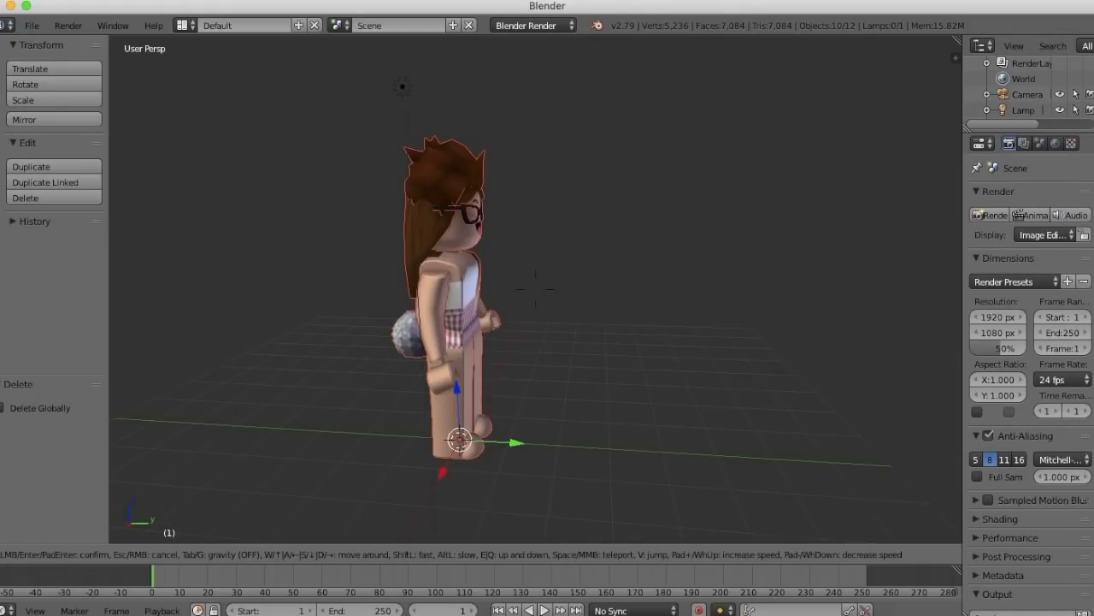
{"action": "key", "text": "w"}
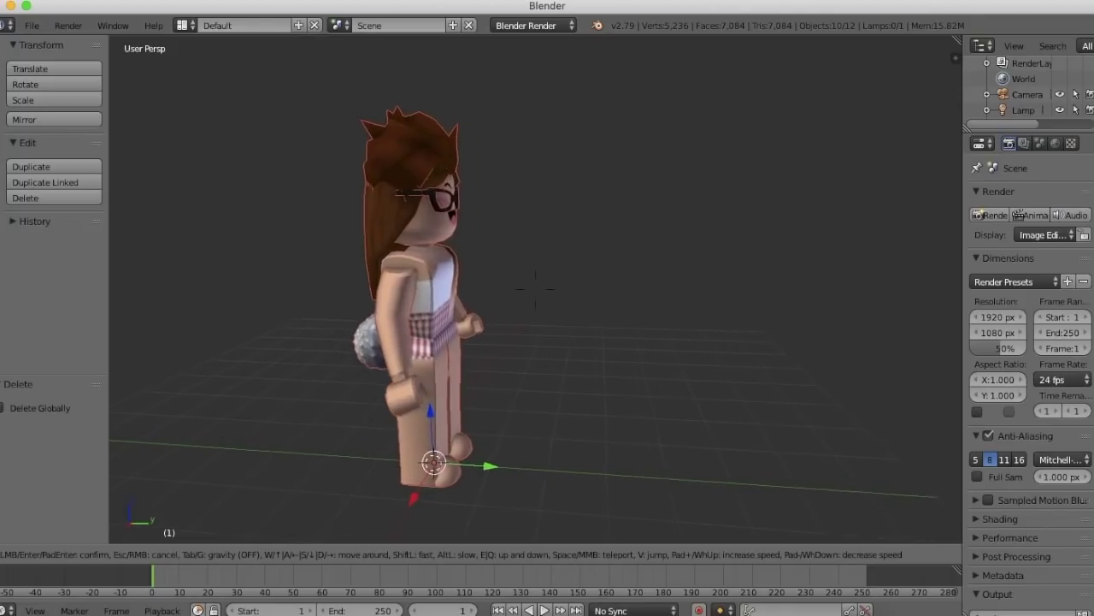
{"action": "key", "text": "a"}
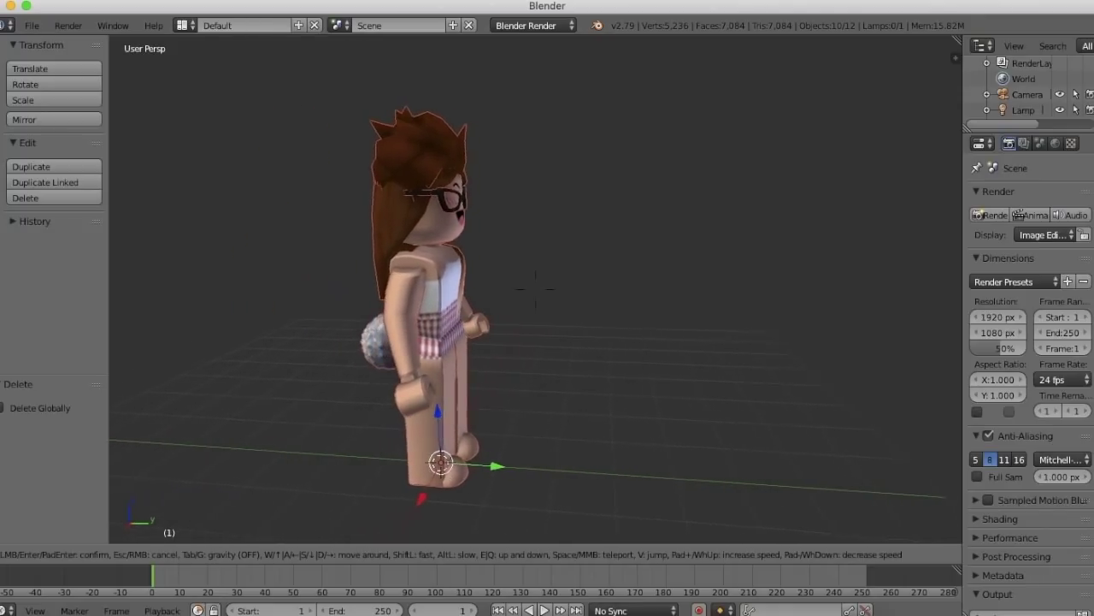
{"action": "key", "text": "s"}
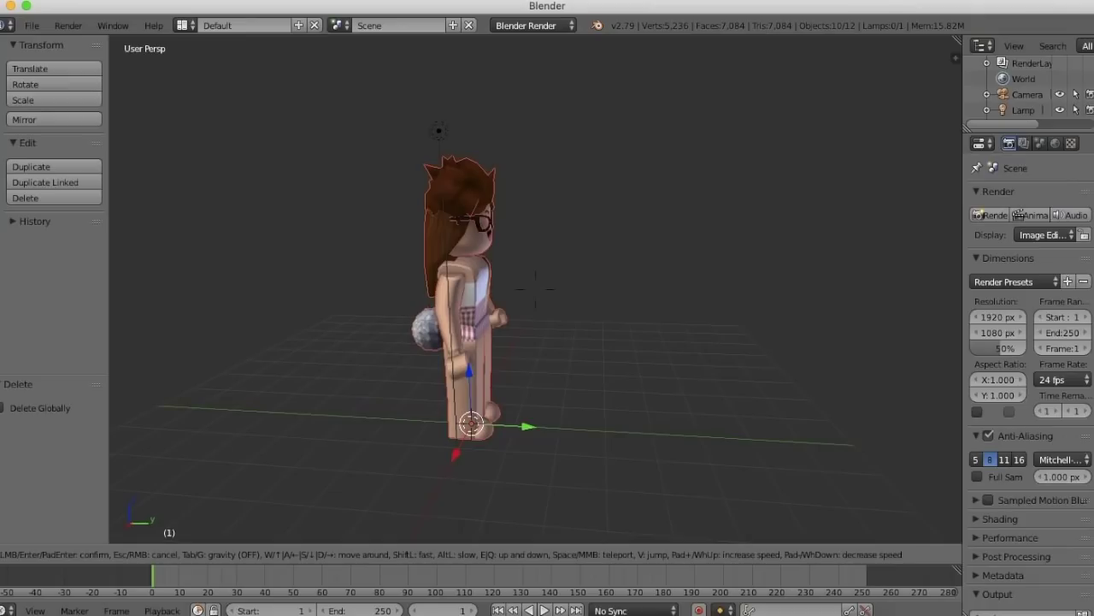
{"action": "key", "text": "w"}
{"action": "key", "text": "d"}
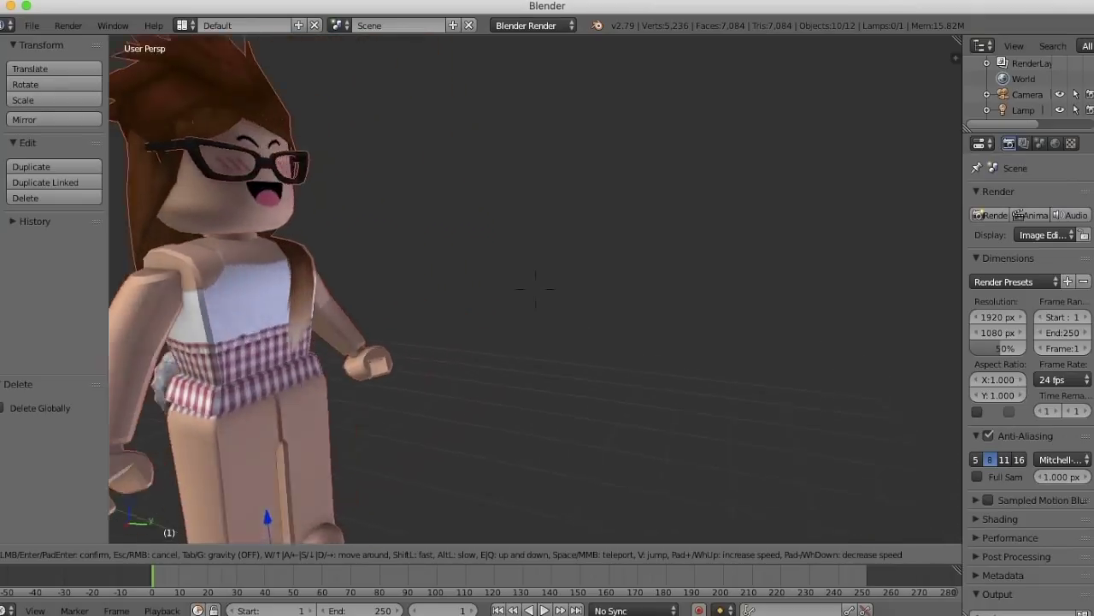
{"action": "key", "text": "s"}
{"action": "key", "text": "s"}
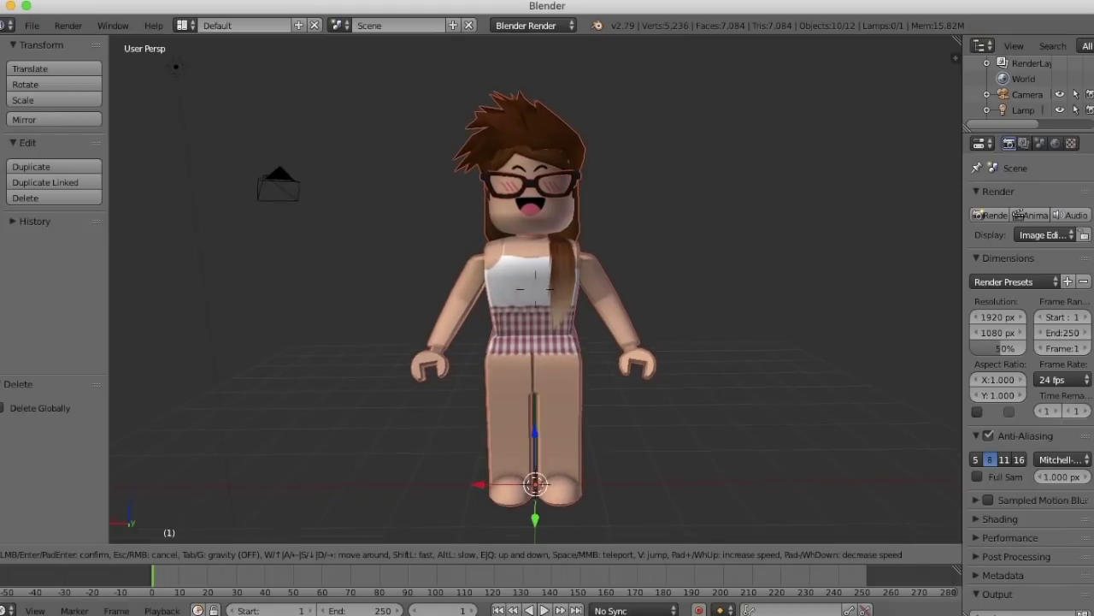
{"action": "left_click", "coordinate": [535, 289]}
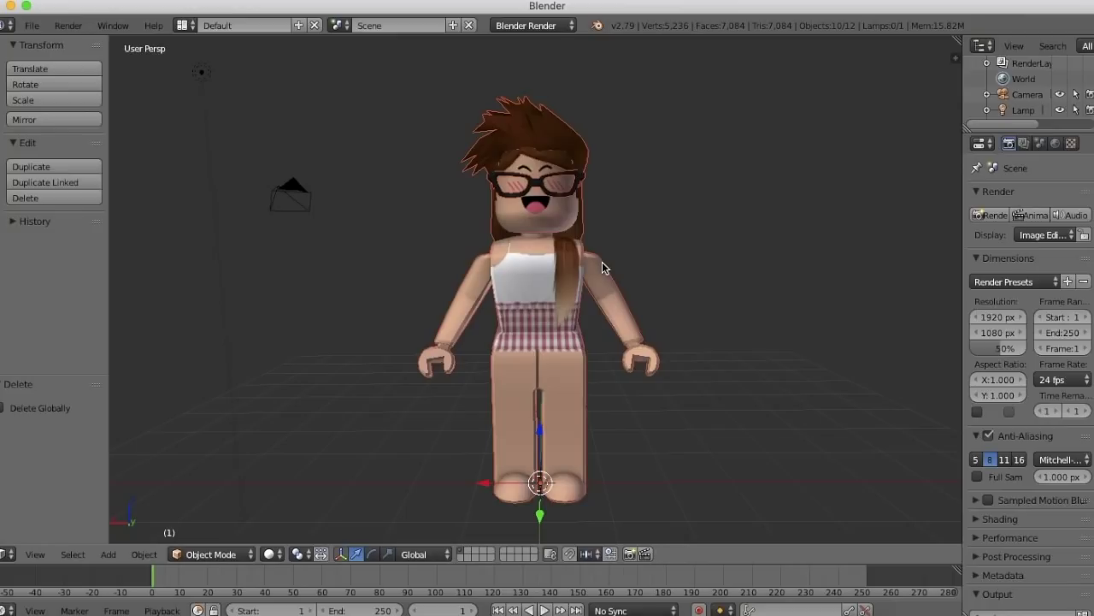
- Select only the arm on the ponytail side, slide it along the X axis and rotate it about -124°
{"action": "key", "text": "ctrl+j"}
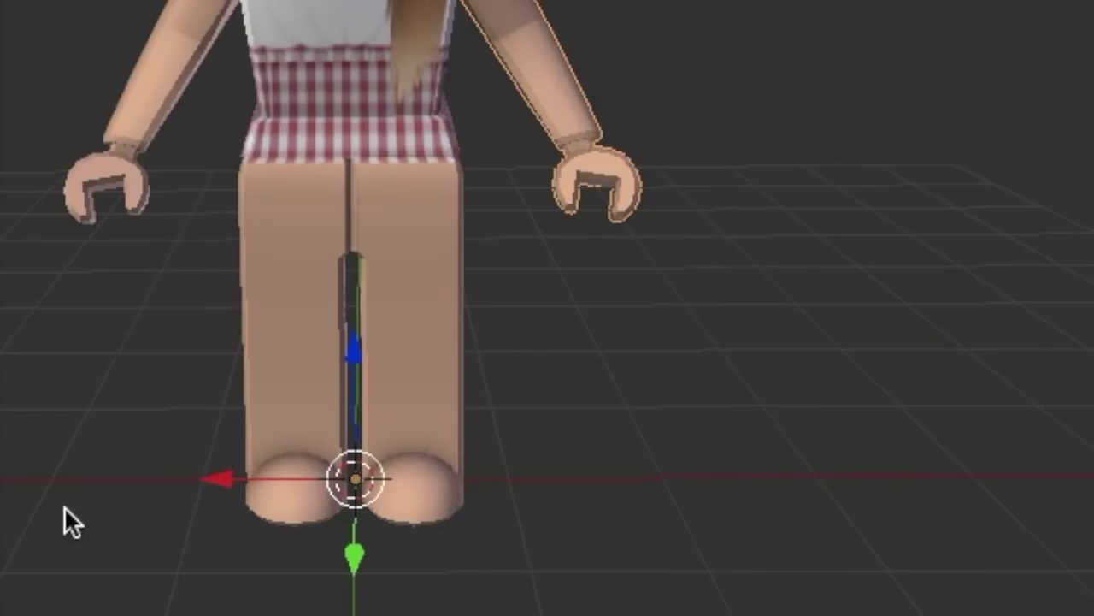
{"action": "left_click_drag", "start_coordinate": [214, 476], "coordinate": [205, 412]}
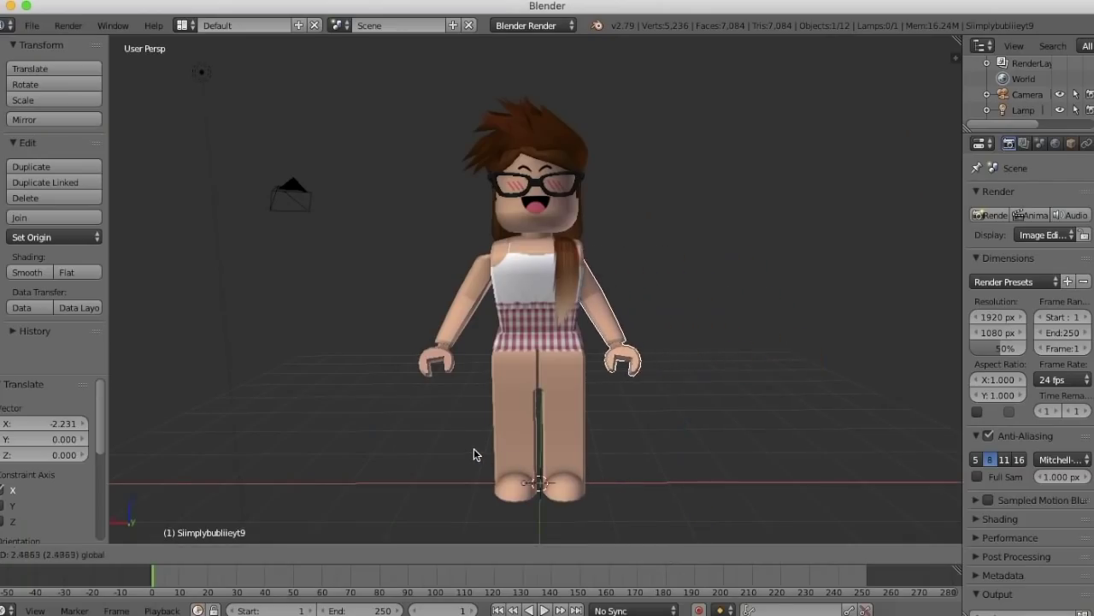
{"action": "left_click_drag", "start_coordinate": [476, 454], "coordinate": [518, 475]}
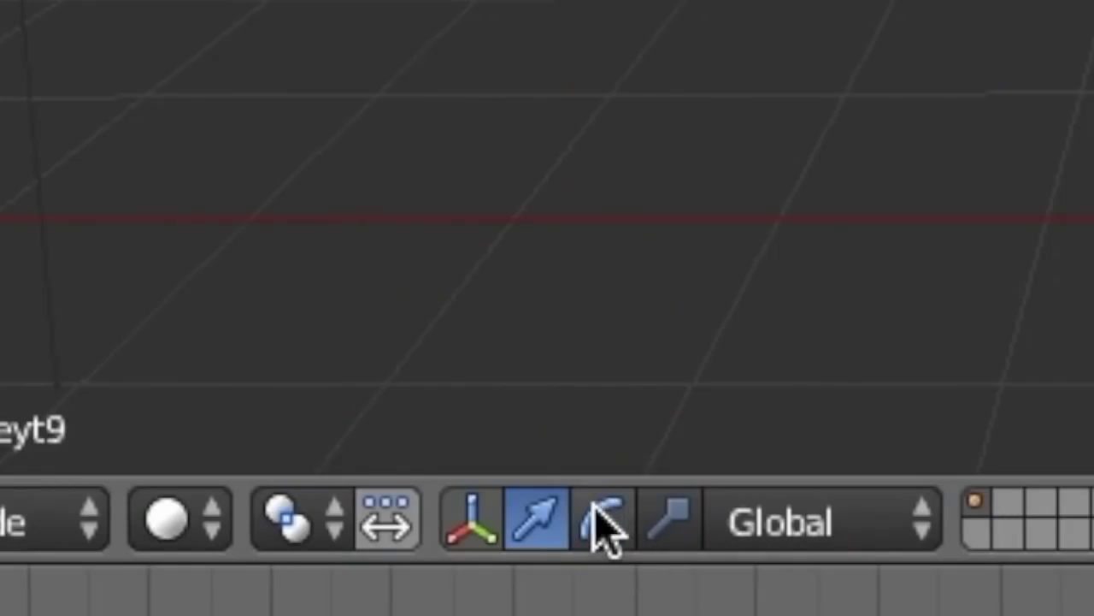
{"action": "left_click", "coordinate": [603, 523]}
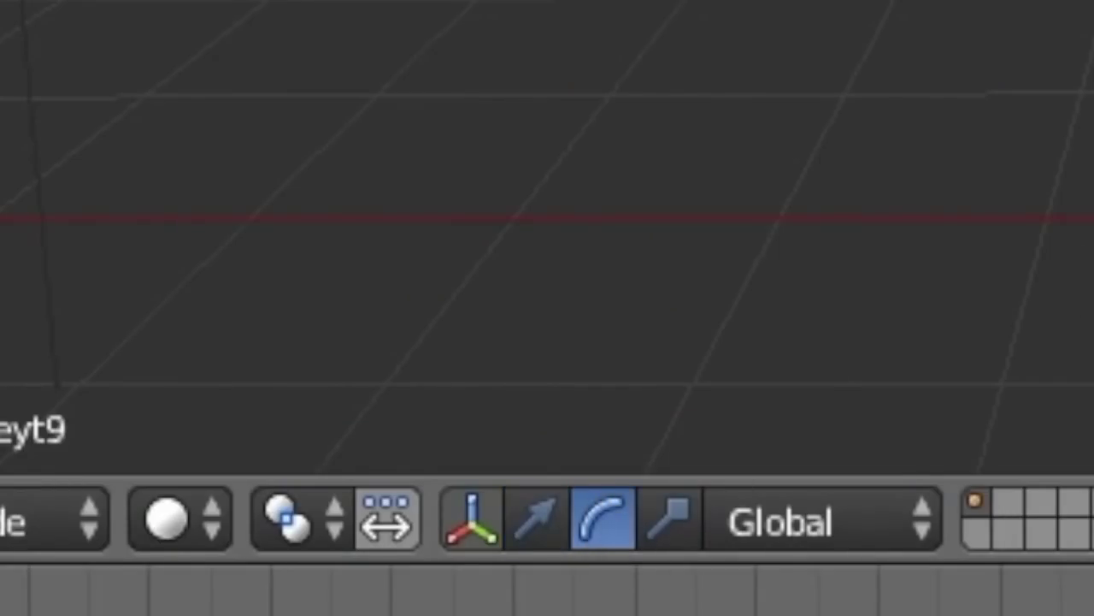
{"action": "key", "text": "r"}
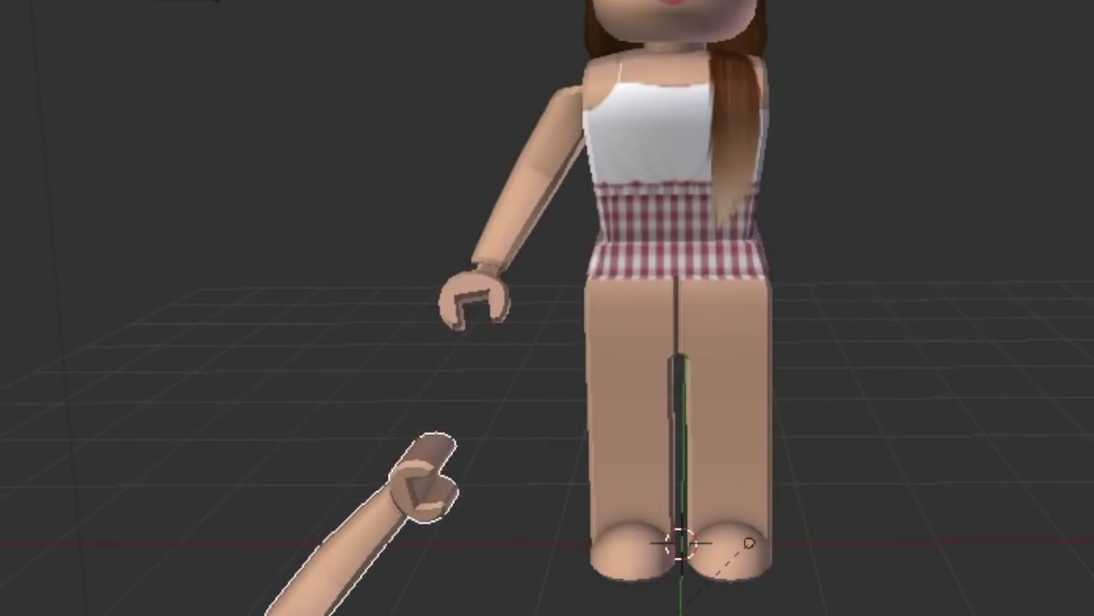
{"action": "left_click", "coordinate": [564, 612]}
- Move the rotated arm about -3.624 along X, raise it to the shoulder and shift it about -0.685 along Y
{"action": "key", "text": "g"}
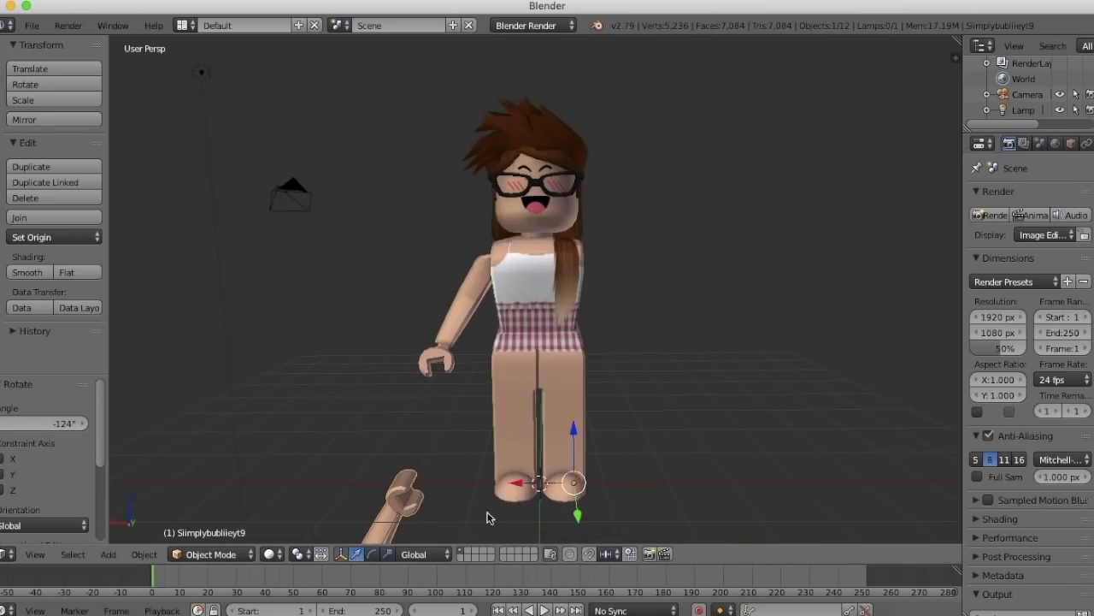
{"action": "left_click", "coordinate": [754, 507]}
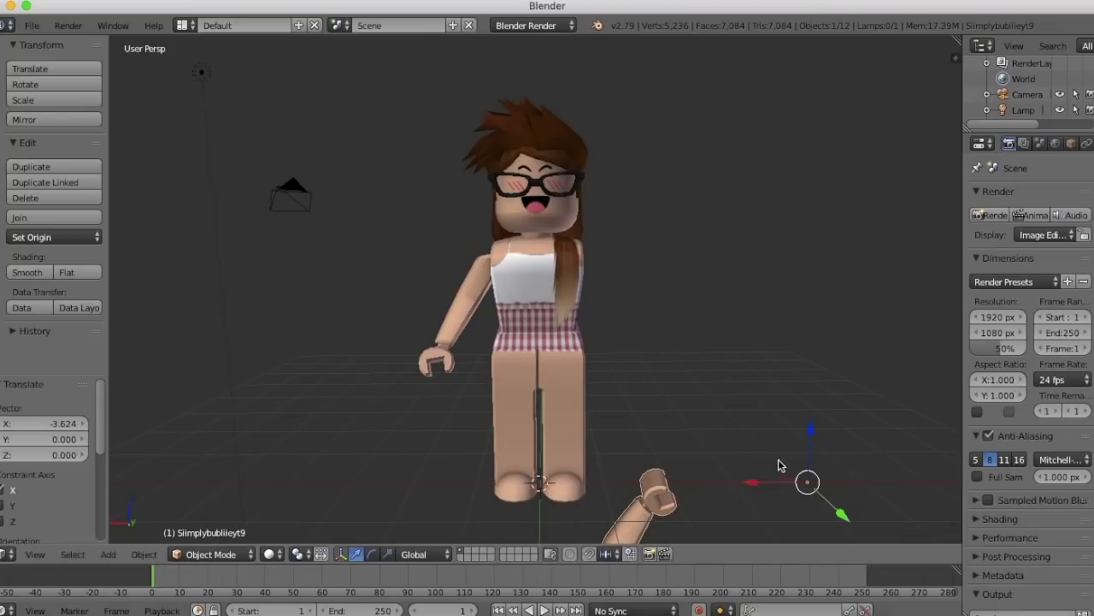
{"action": "key", "text": "ctrl+z"}
{"action": "key", "text": "g"}
{"action": "key", "text": "x"}
{"action": "left_click", "coordinate": [820, 159]}
{"action": "key", "text": "g"}
{"action": "key", "text": "y"}
{"action": "right_click", "coordinate": [811, 160]}
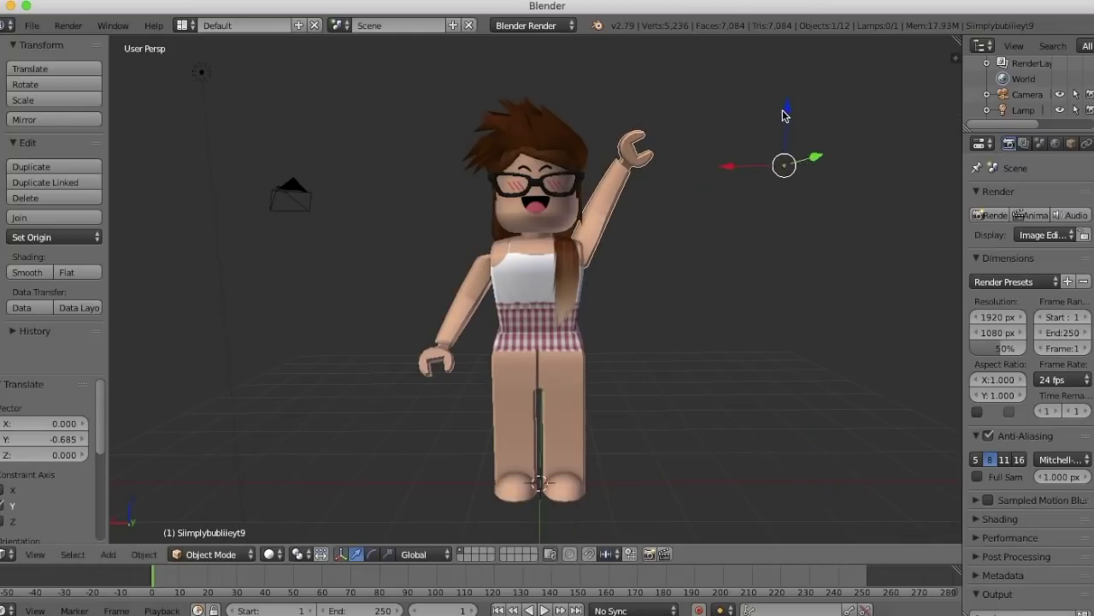
- Fine-tune the raised arm's fit at the shoulder by lowering it slightly and nudging it along X and Y
{"action": "left_click_drag", "start_coordinate": [785, 112], "coordinate": [785, 122]}
{"action": "key", "text": "g"}
{"action": "key", "text": "x"}
{"action": "left_click", "coordinate": [780, 181]}
{"action": "key", "text": "g"}
{"action": "key", "text": "y"}
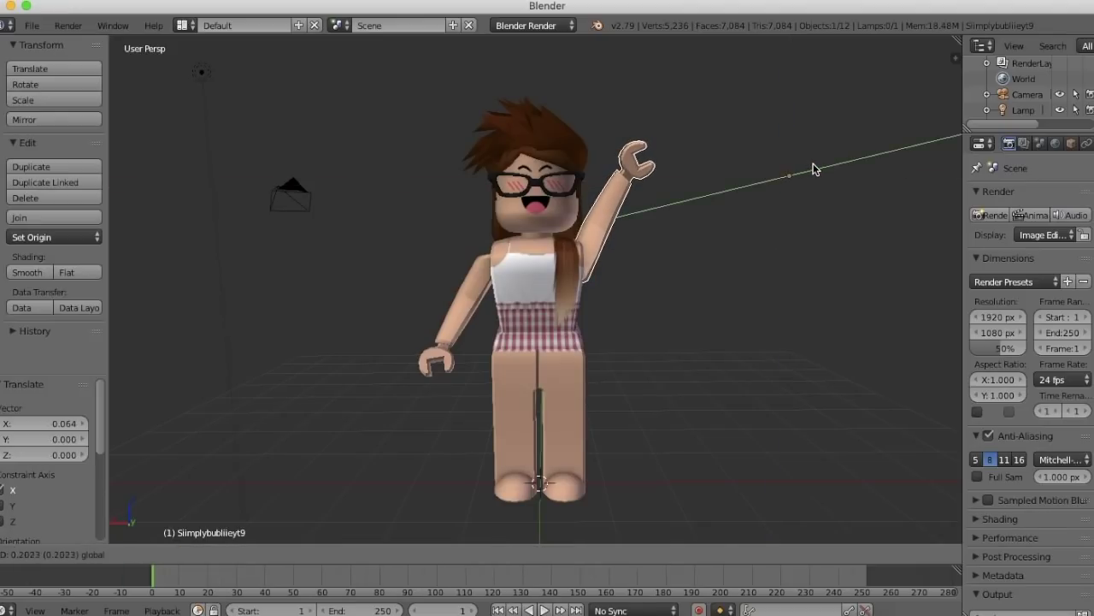
{"action": "left_click", "coordinate": [812, 170]}
{"action": "key", "text": "g"}
{"action": "key", "text": "x"}
{"action": "left_click", "coordinate": [826, 186]}
{"action": "key", "text": "g"}
{"action": "key", "text": "y"}
{"action": "left_click", "coordinate": [812, 173]}
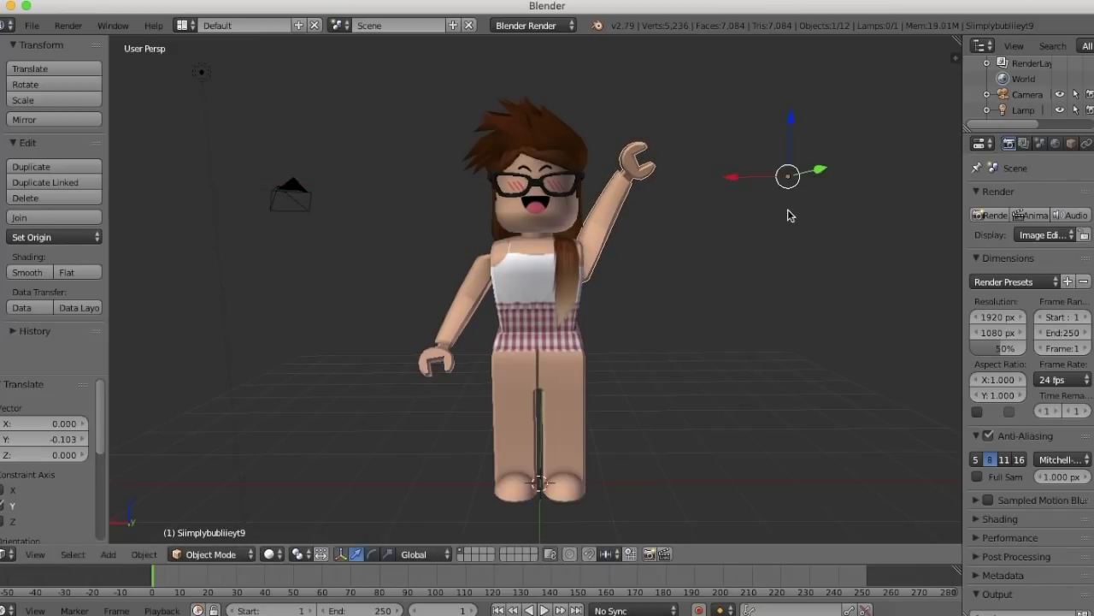
- Select the head together with its glasses and hair, and tilt them about -5.04°
{"action": "right_click", "coordinate": [548, 206]}
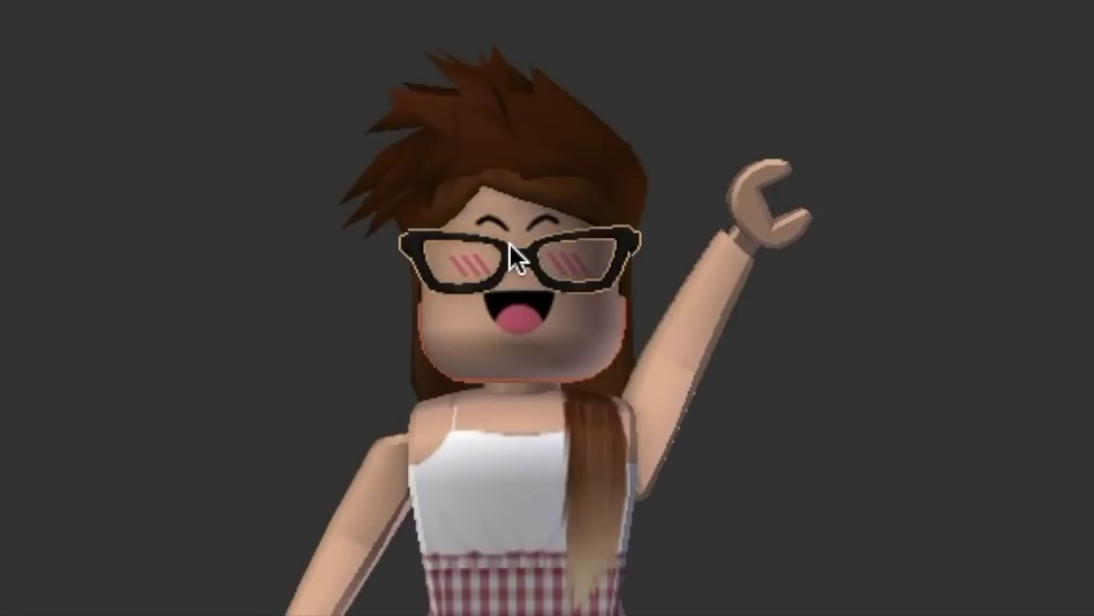
{"action": "right_click", "coordinate": [517, 150]}
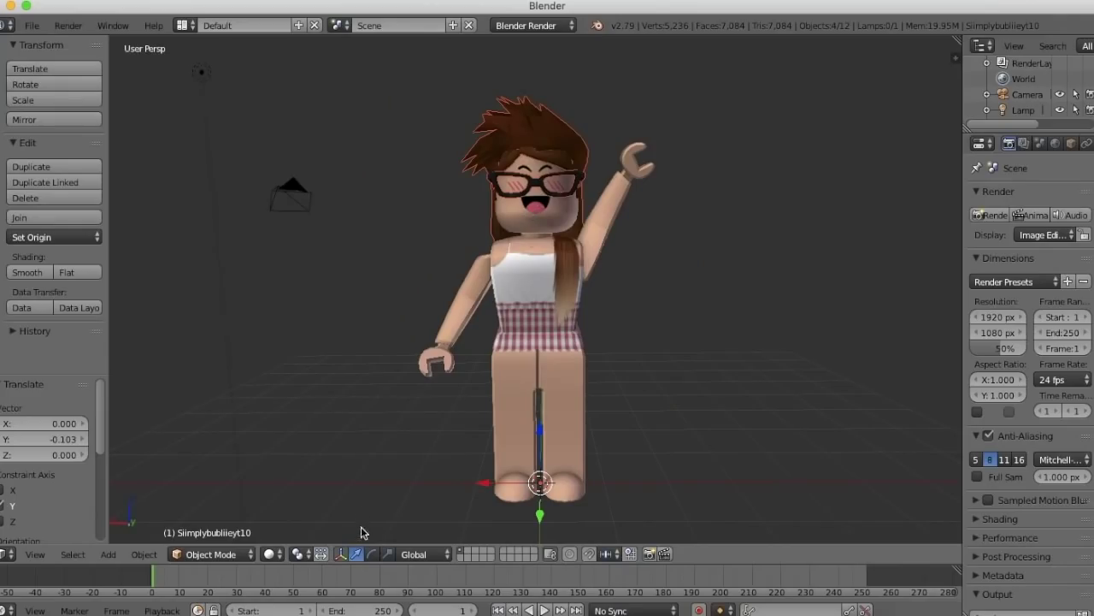
{"action": "left_click", "coordinate": [372, 555]}
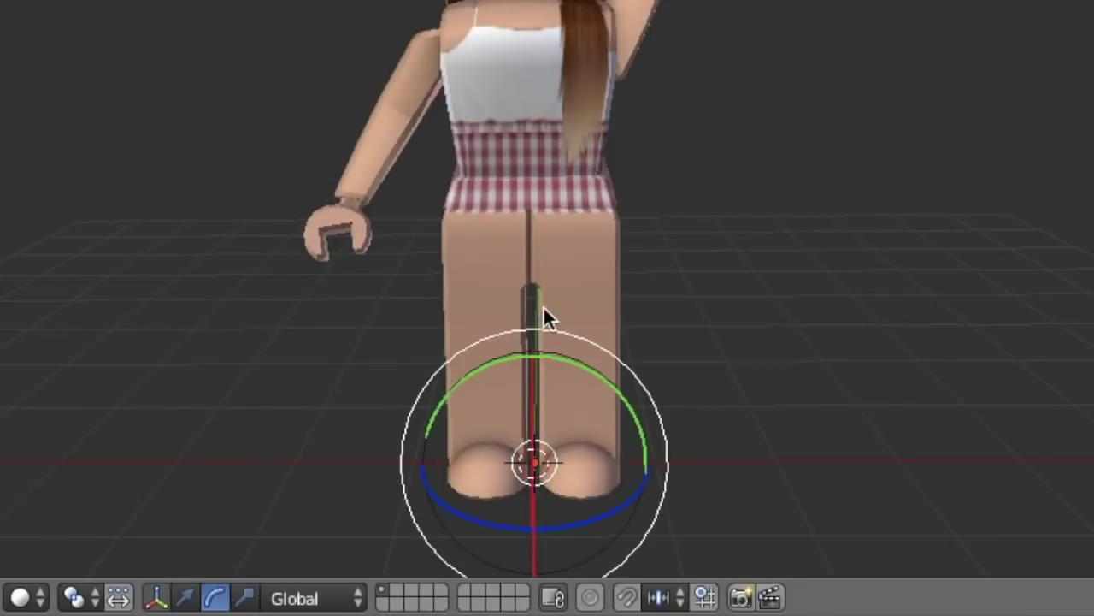
{"action": "left_click_drag", "start_coordinate": [547, 326], "coordinate": [549, 322]}
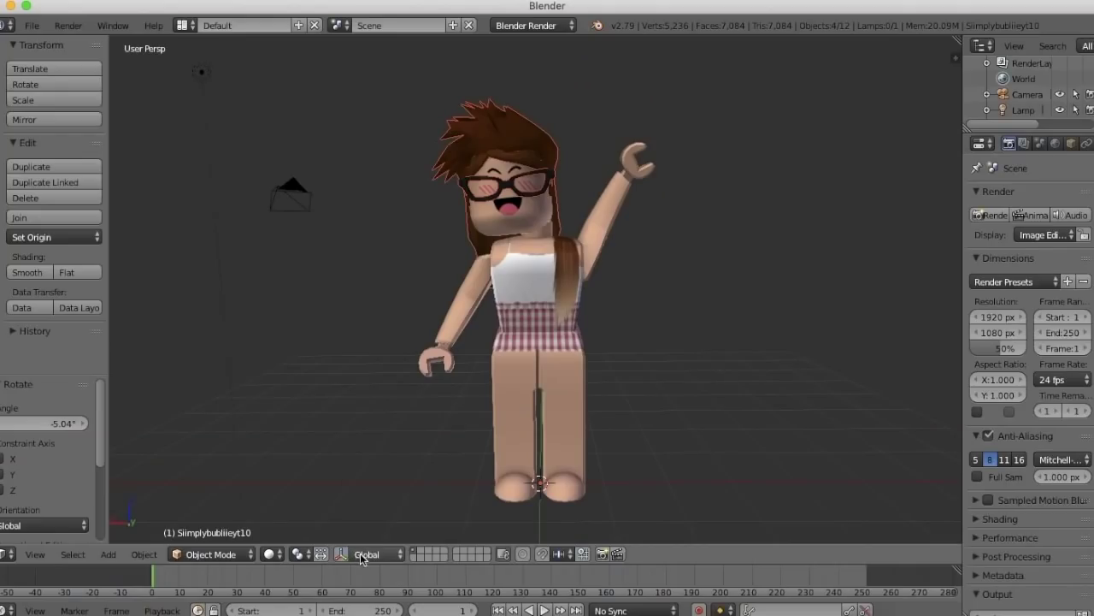
- Move the tilted head, glasses and hair about -0.345 along the X axis so they sit centred over the neck
{"action": "left_click", "coordinate": [344, 554]}
{"action": "key", "text": "g"}
{"action": "key", "text": "x"}
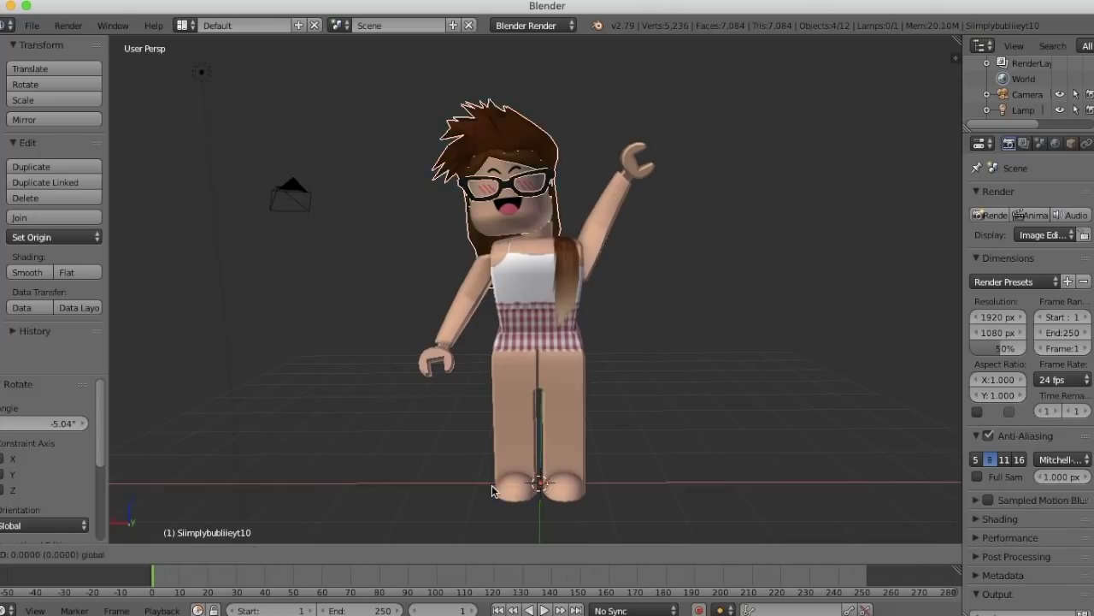
{"action": "left_click", "coordinate": [513, 488]}
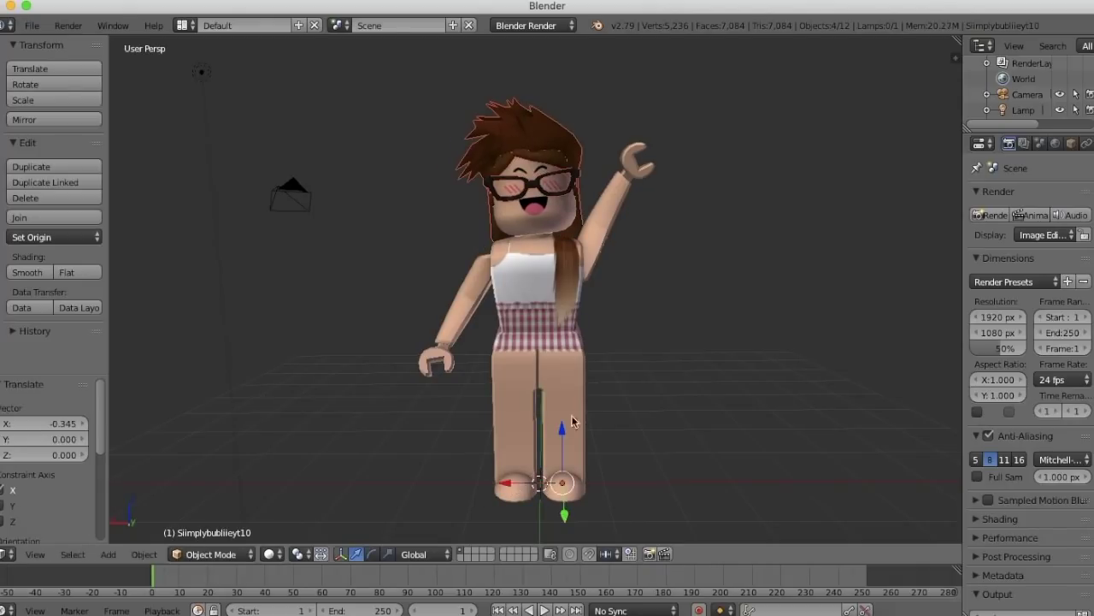
- Select the lowered arm, put it into Edit Mode and set the viewport shading to Wireframe
{"action": "right_click", "coordinate": [471, 293]}
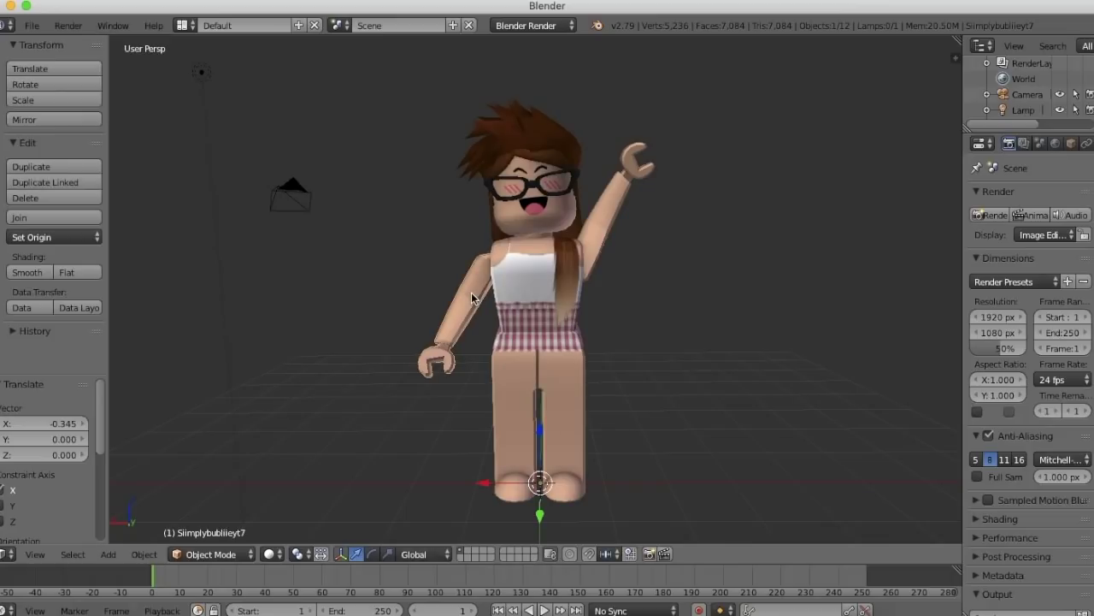
{"action": "left_click", "coordinate": [333, 510]}
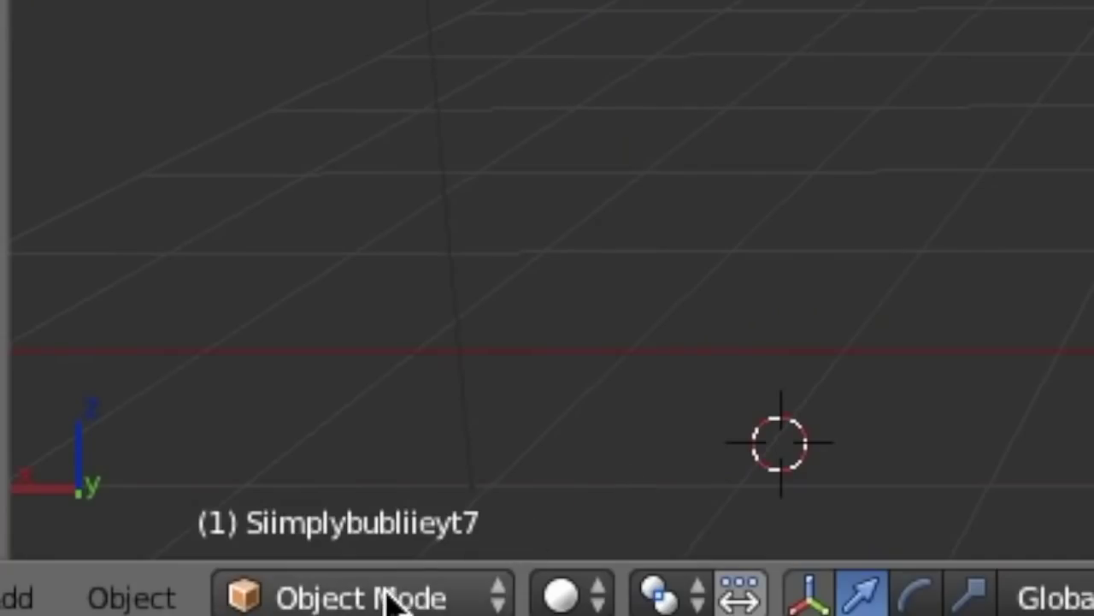
{"action": "left_click", "coordinate": [389, 598]}
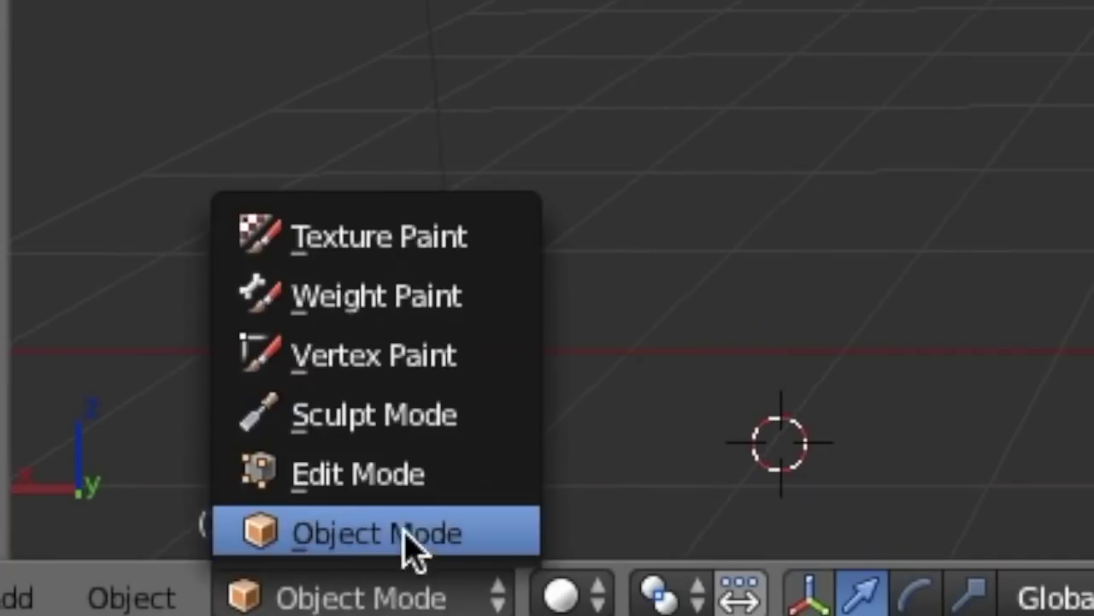
{"action": "left_click", "coordinate": [407, 483]}
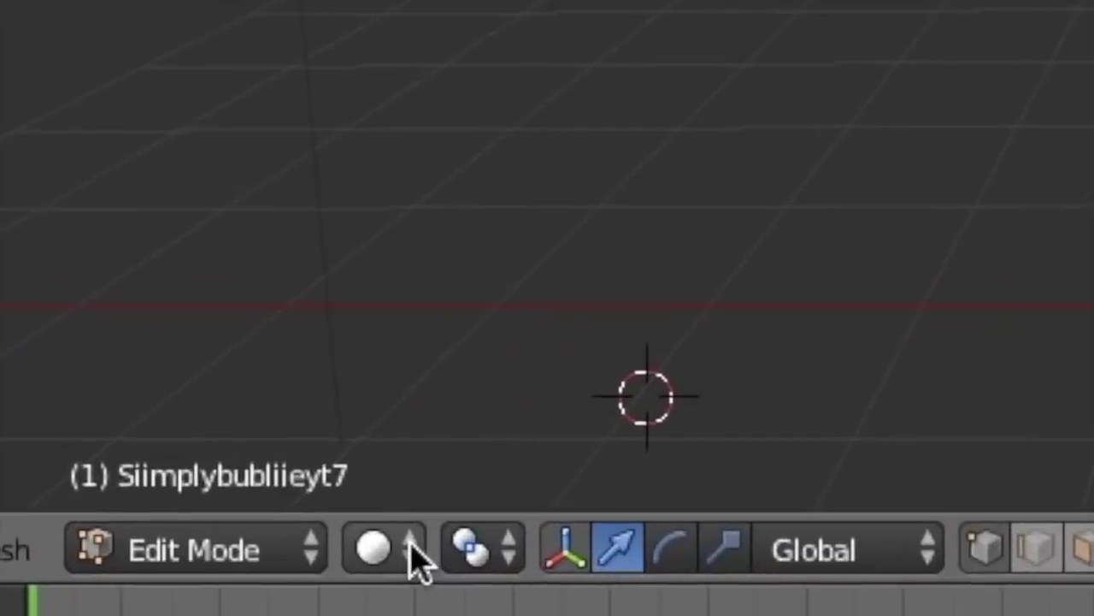
{"action": "left_click", "coordinate": [301, 551]}
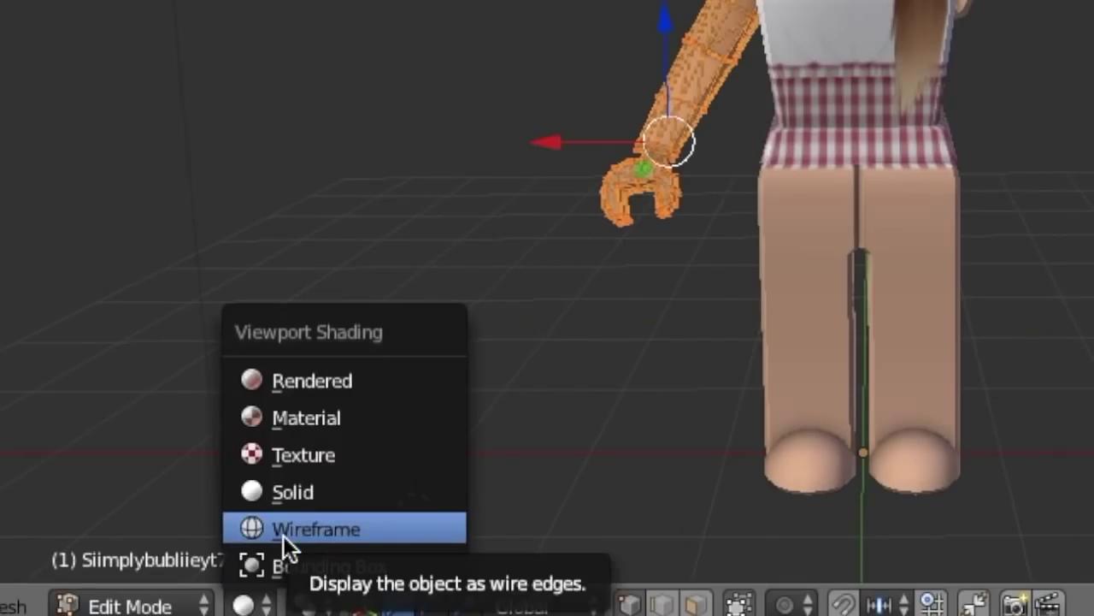
{"action": "left_click", "coordinate": [283, 532]}
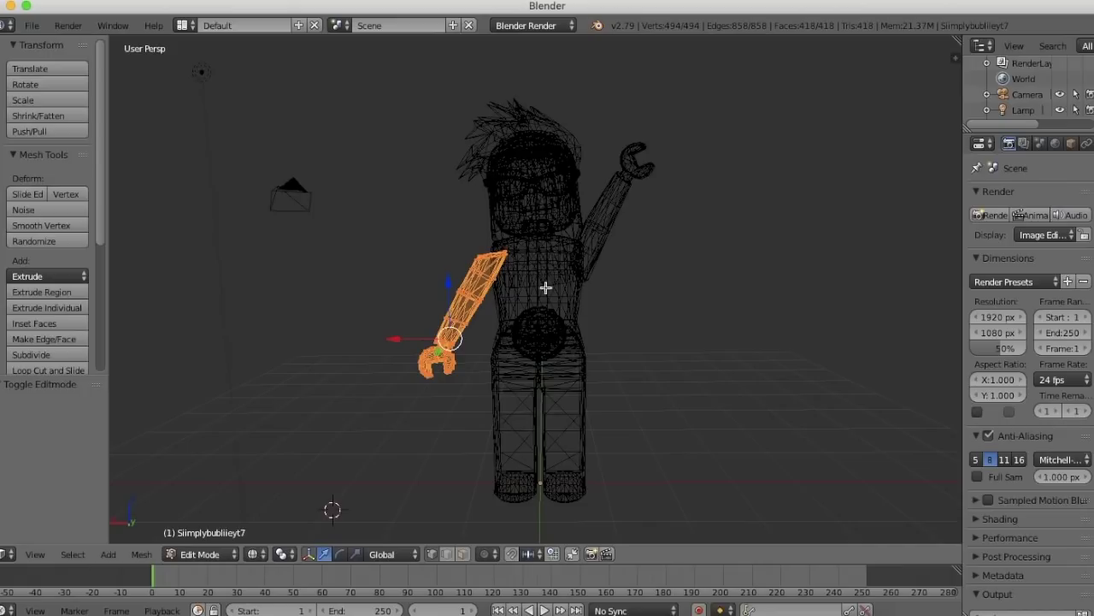
- Lasso-select only the forearm and hand vertices of the lowered arm and rotate them inward to bend the elbow
{"action": "right_click", "coordinate": [456, 324]}
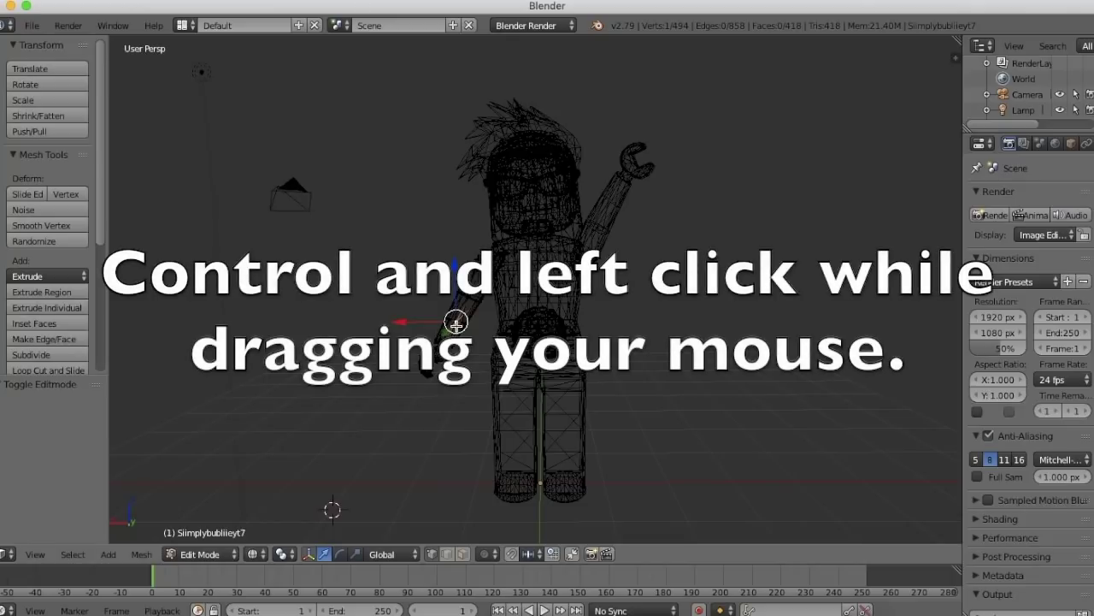
{"action": "mouse_move", "coordinate": [419, 305]}
{"action": "left_mouse_down", "text": "ctrl"}
{"action": "mouse_move", "coordinate": [466, 296]}
{"action": "mouse_move", "coordinate": [494, 316]}
{"action": "mouse_move", "coordinate": [503, 334]}
{"action": "mouse_move", "coordinate": [484, 380]}
{"action": "mouse_move", "coordinate": [436, 390]}
{"action": "mouse_move", "coordinate": [379, 354]}
{"action": "left_mouse_up", "text": "ctrl"}
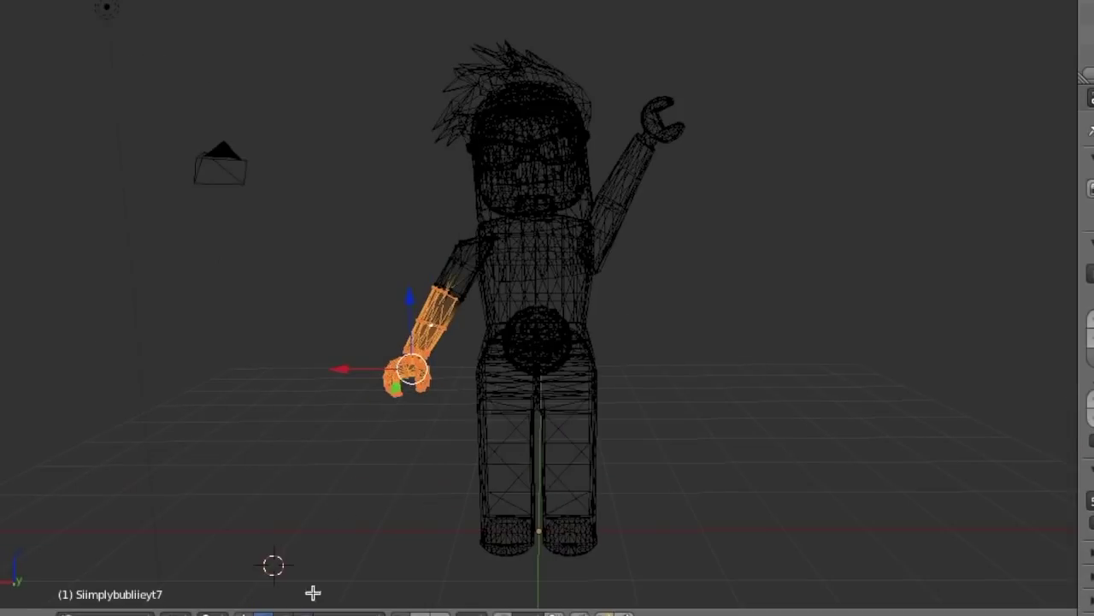
{"action": "left_click", "coordinate": [340, 555]}
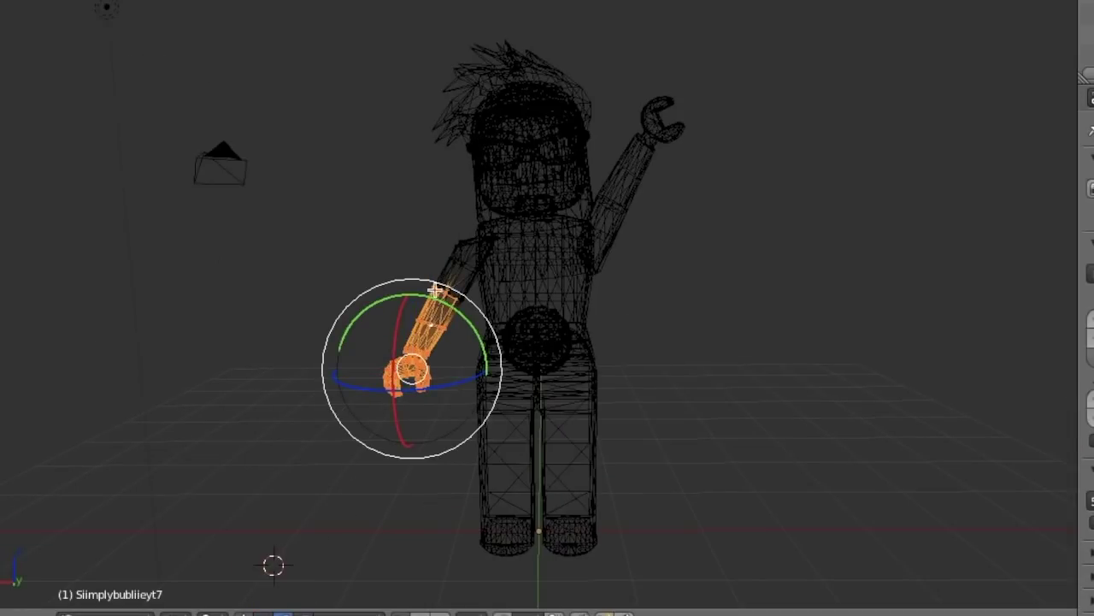
{"action": "left_click_drag", "start_coordinate": [430, 282], "coordinate": [371, 283]}
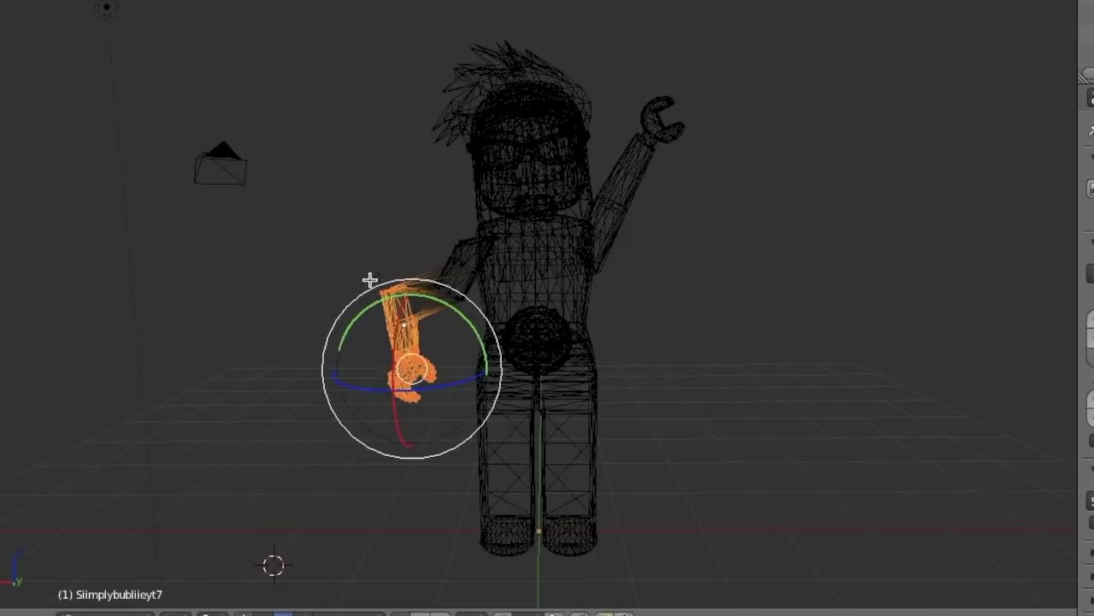
- Move the rotated forearm about -0.646 along X and -0.128 along Z to rejoin it with the upper arm
{"action": "left_click", "coordinate": [264, 614]}
{"action": "left_click_drag", "start_coordinate": [344, 372], "coordinate": [438, 355]}
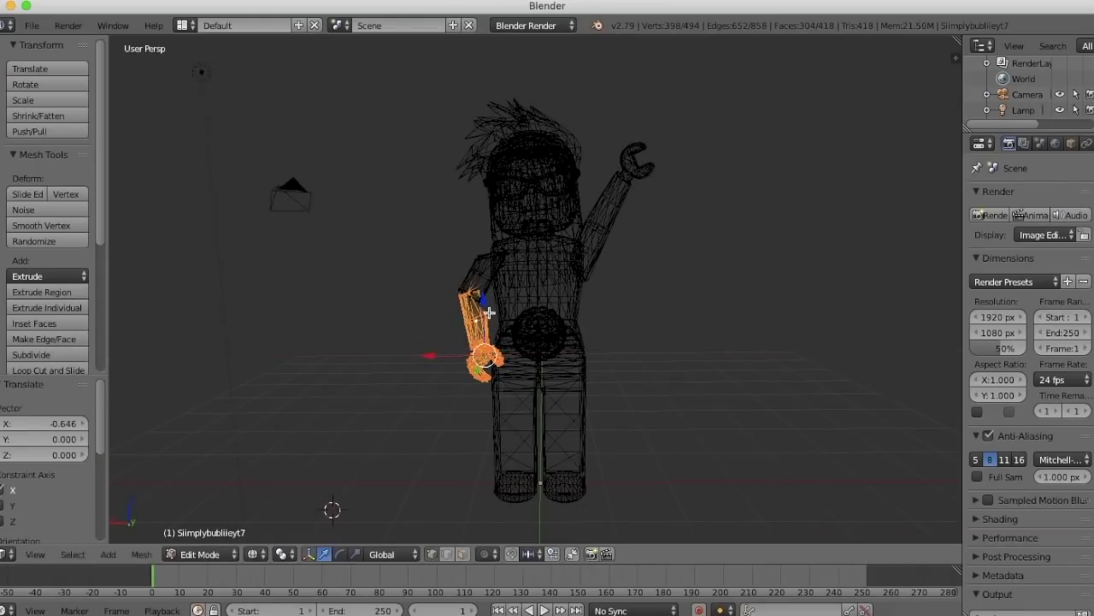
{"action": "left_click_drag", "start_coordinate": [489, 313], "coordinate": [489, 325]}
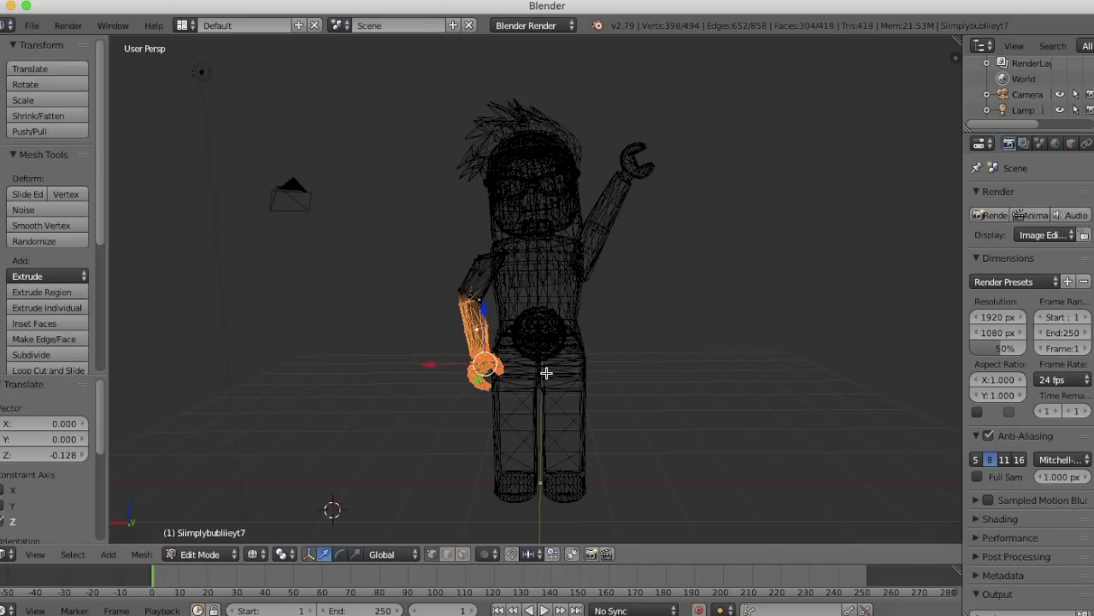
- Restore Solid viewport shading and return the bent arm to Object Mode
{"action": "left_click", "coordinate": [263, 557]}
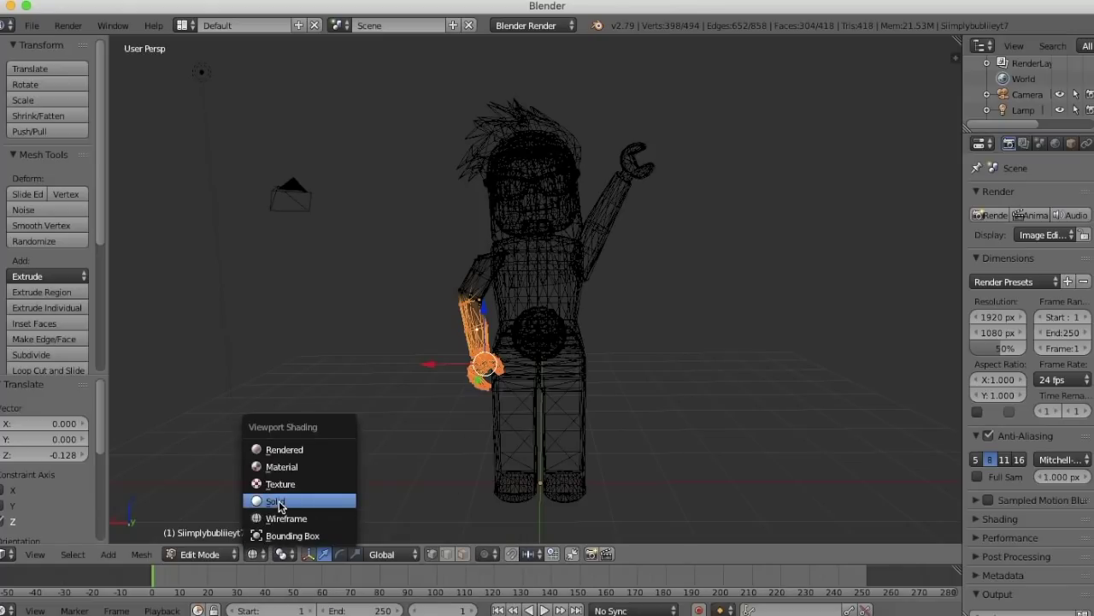
{"action": "left_click", "coordinate": [279, 503]}
{"action": "left_click", "coordinate": [209, 554]}
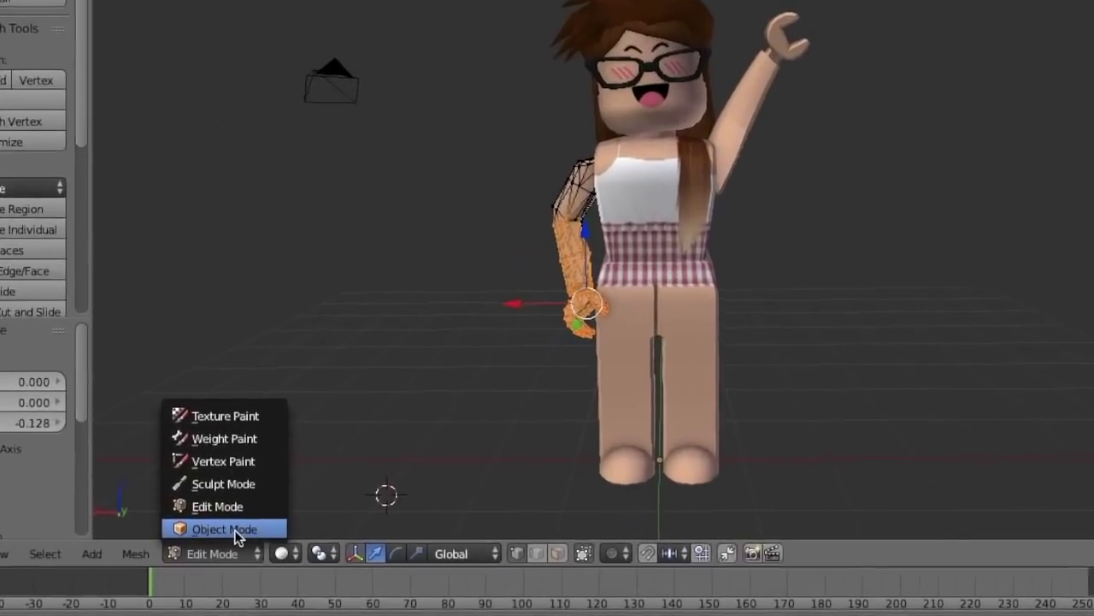
{"action": "left_click", "coordinate": [210, 527]}
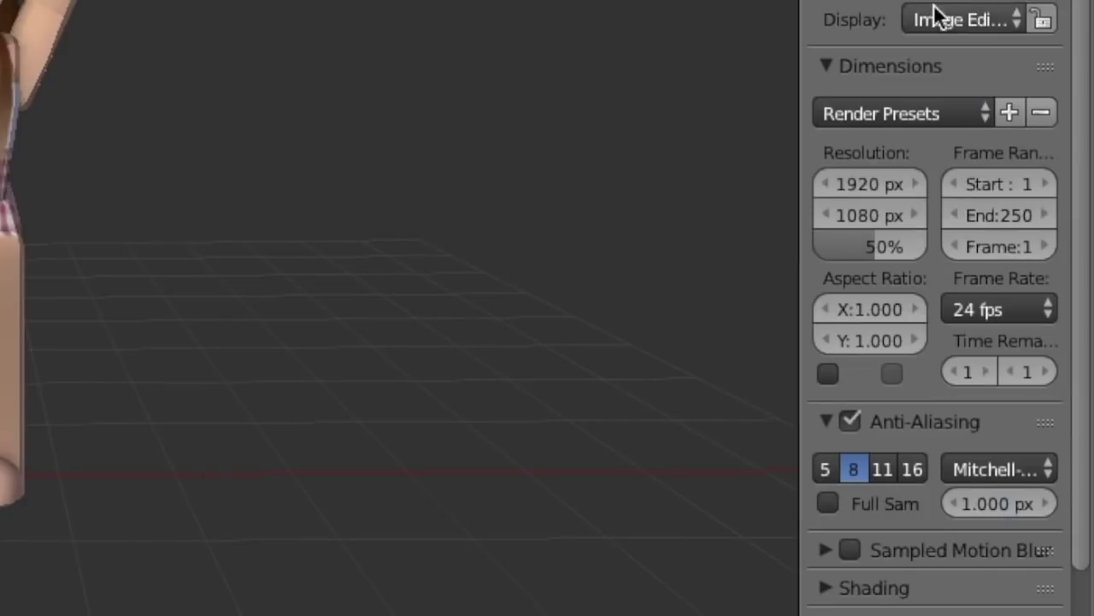
- Set the render's alpha mode to Transparent in the Shading settings
{"action": "scroll", "coordinate": [957, 62], "scroll_direction": "down", "scroll_amount": 6}
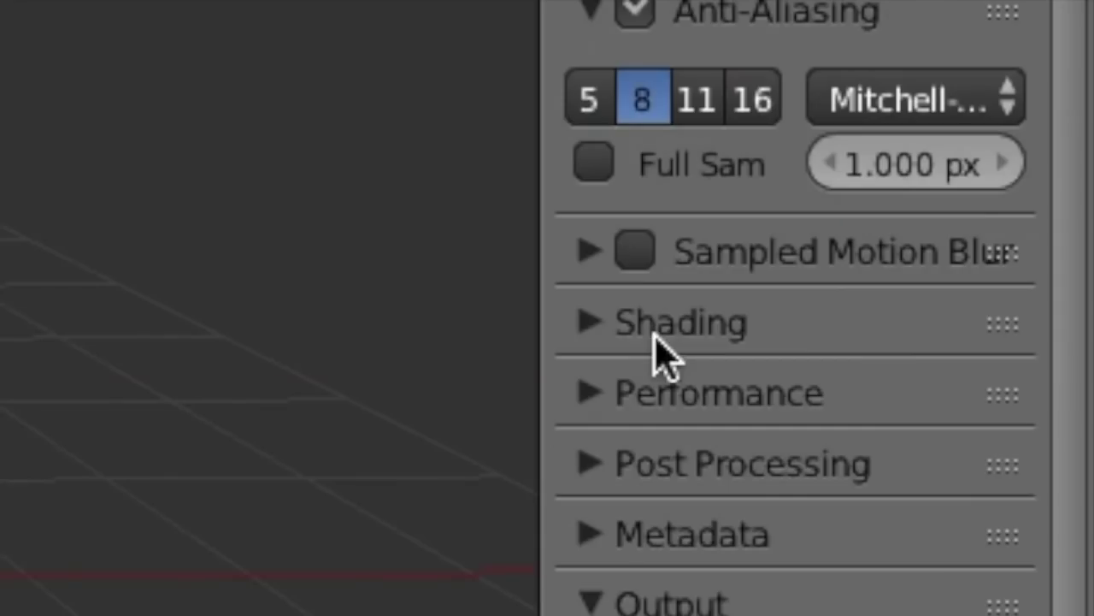
{"action": "left_click", "coordinate": [860, 341]}
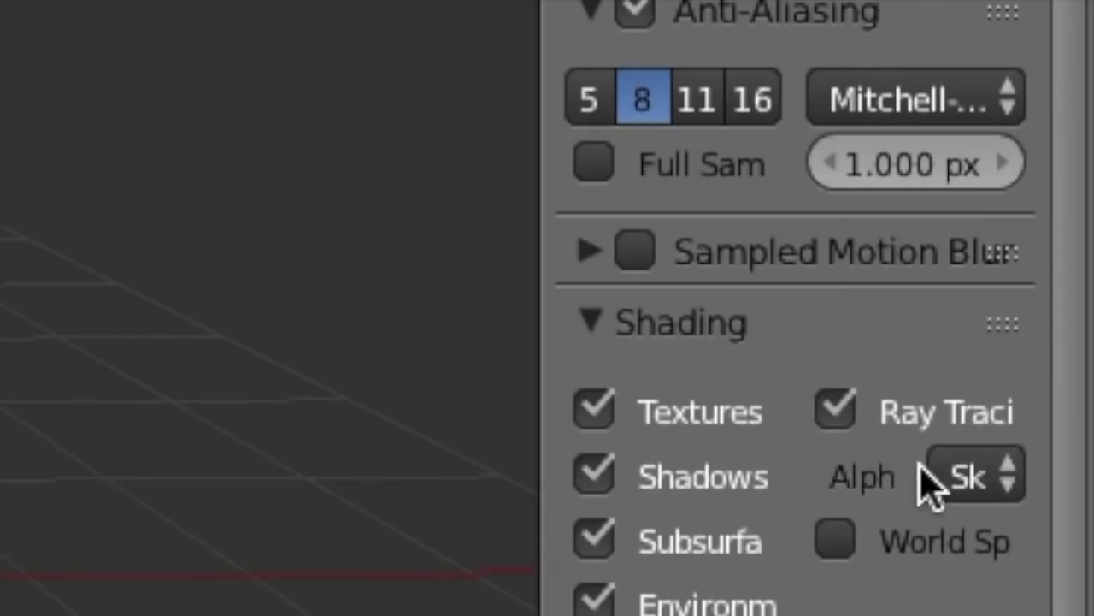
{"action": "left_click", "coordinate": [983, 501]}
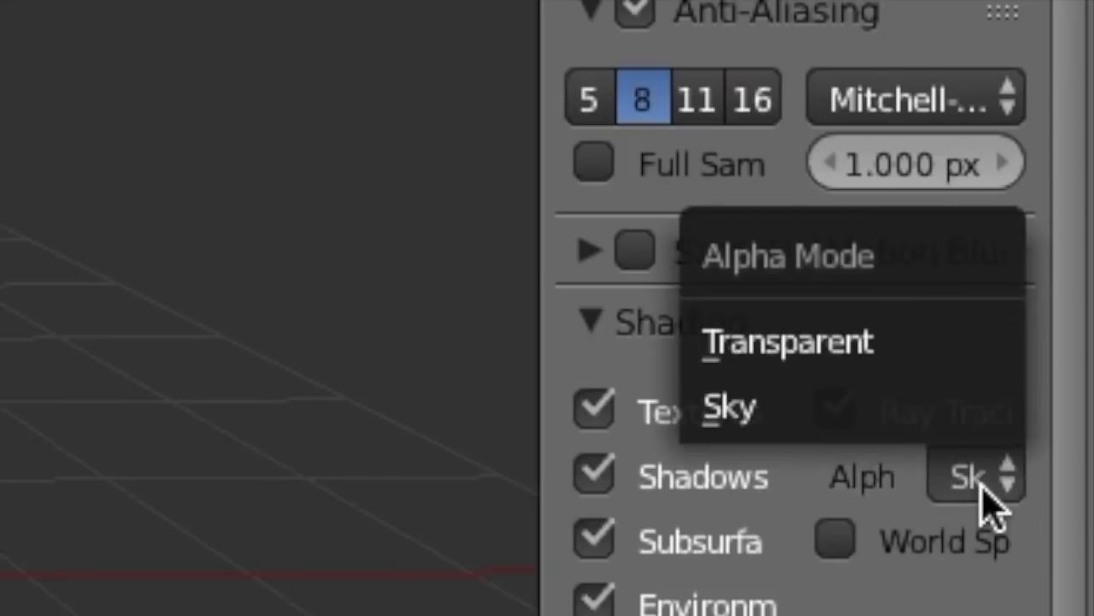
{"action": "left_click", "coordinate": [886, 348]}
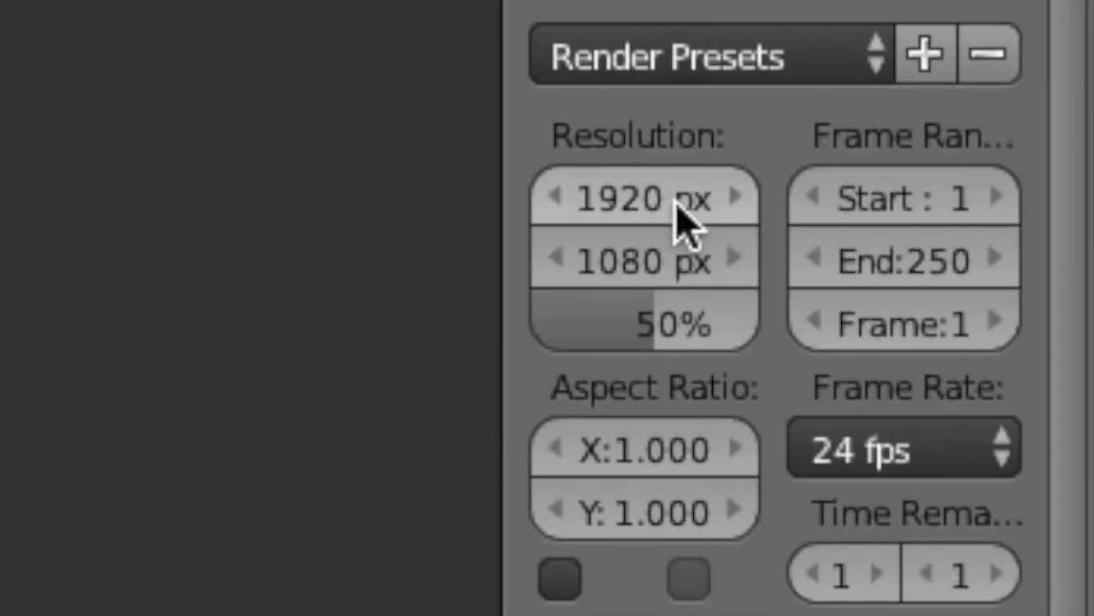
- Set the render resolution to 10000 px wide and 10000 px high
{"action": "left_click", "coordinate": [1006, 257]}
{"action": "left_click", "coordinate": [667, 205]}
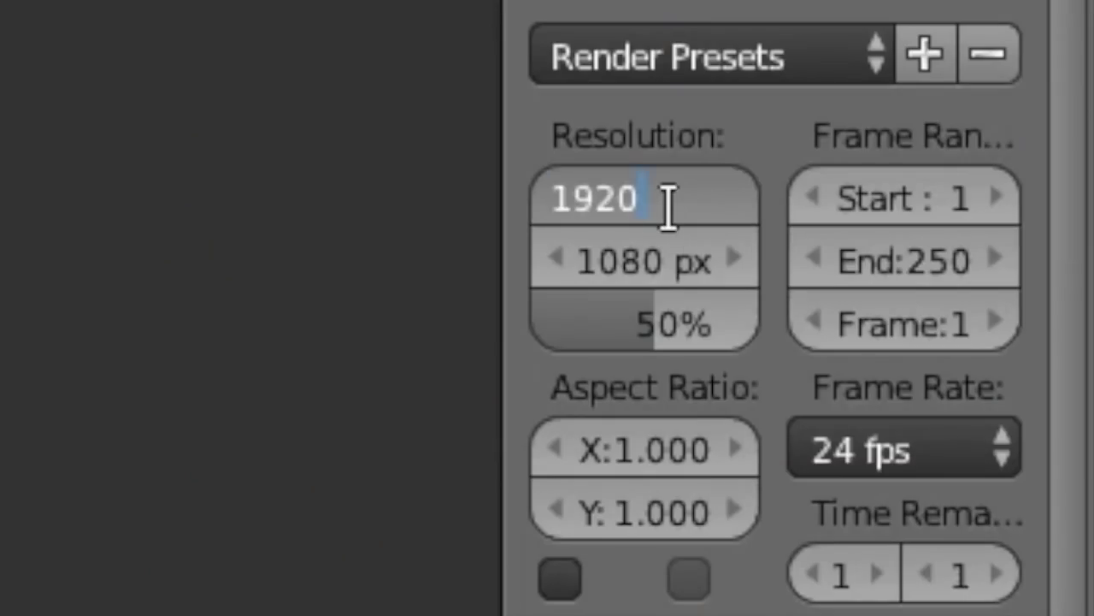
{"action": "key", "text": "Return"}
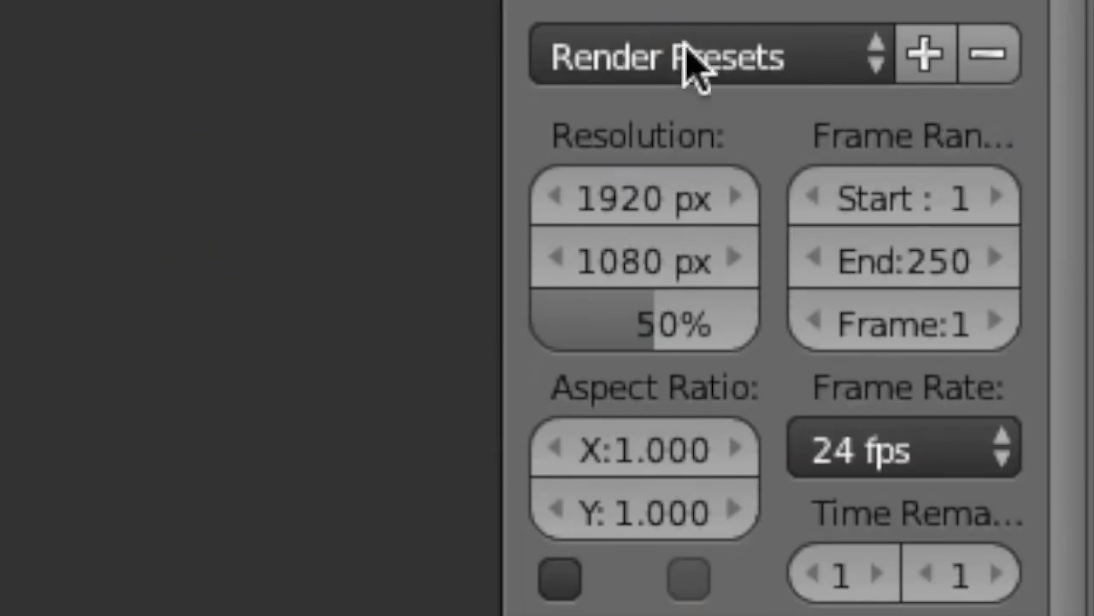
{"action": "left_click", "coordinate": [678, 197]}
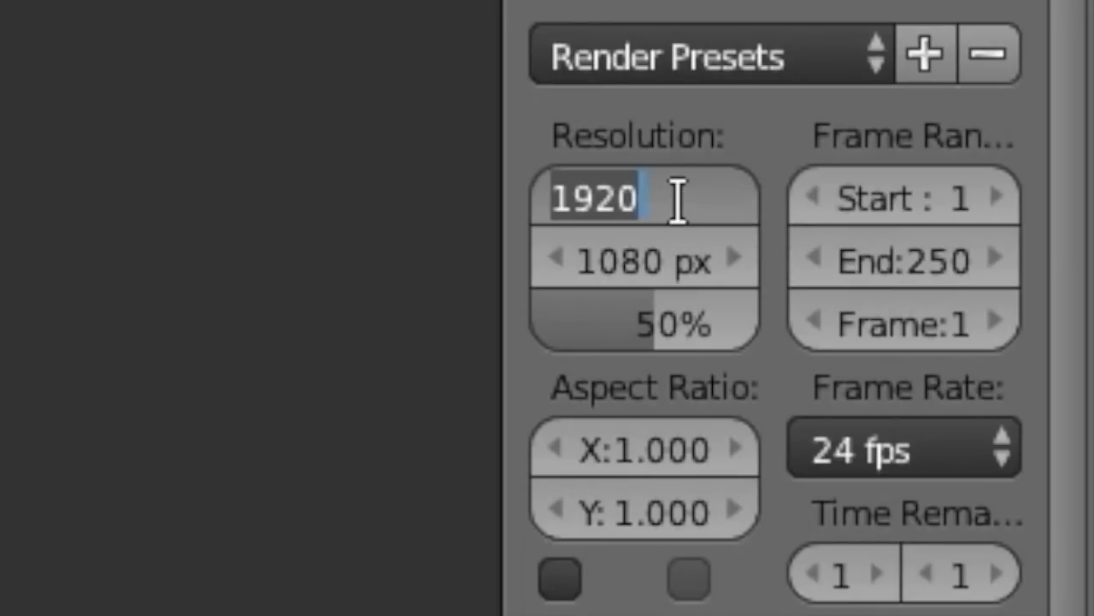
{"action": "type", "text": "10000"}
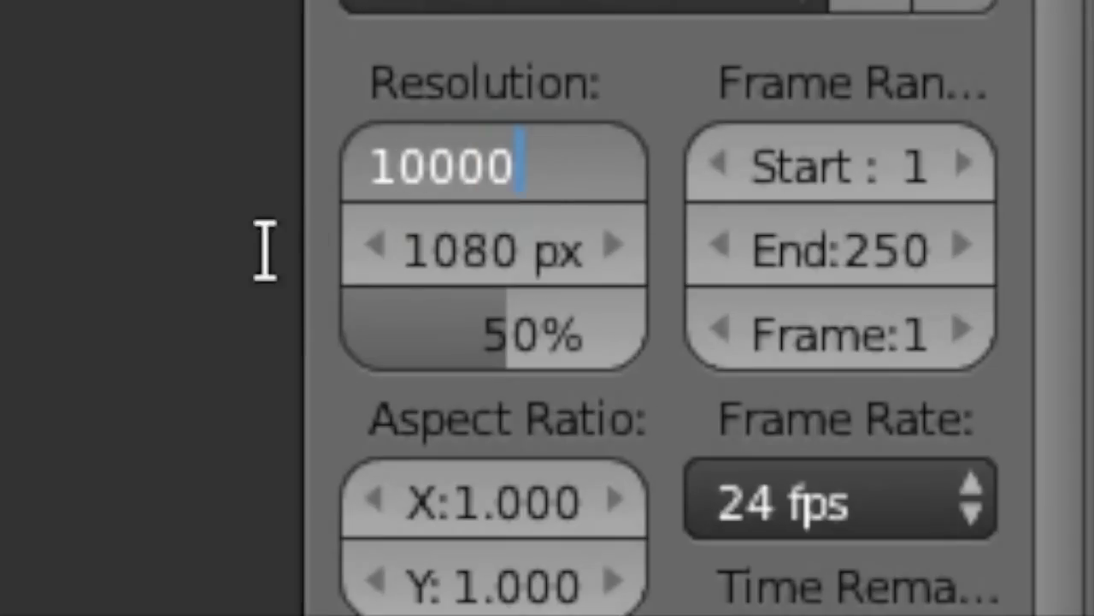
{"action": "key", "text": "Return"}
{"action": "left_click", "coordinate": [481, 265]}
{"action": "key", "text": "BackSpace"}
{"action": "key", "text": "BackSpace"}
{"action": "key", "text": "BackSpace"}
{"action": "key", "text": "BackSpace"}
{"action": "type", "text": "10000"}
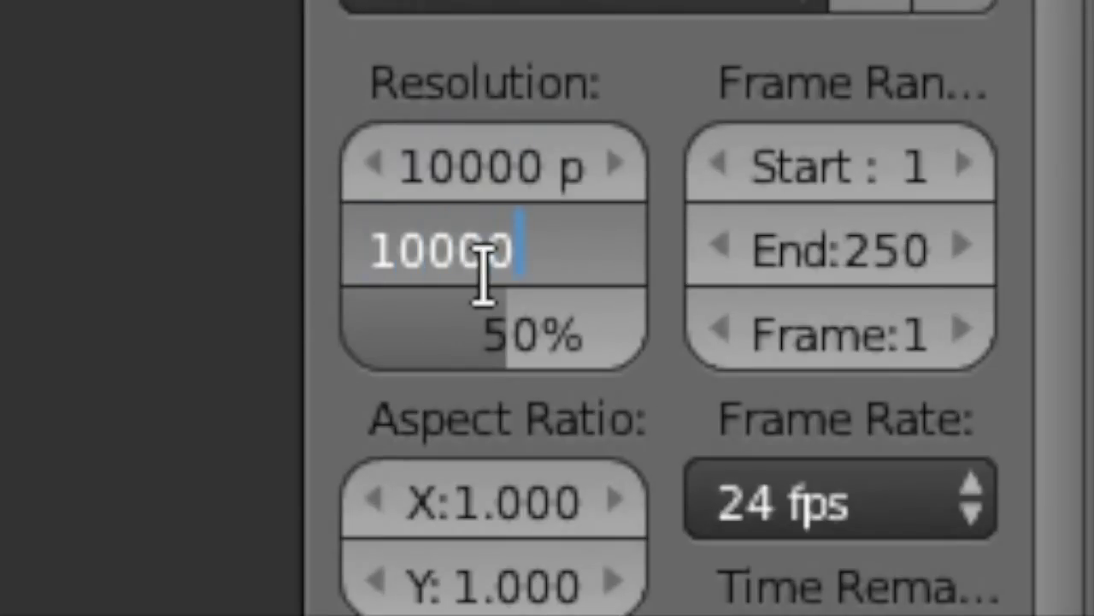
{"action": "key", "text": "Return"}
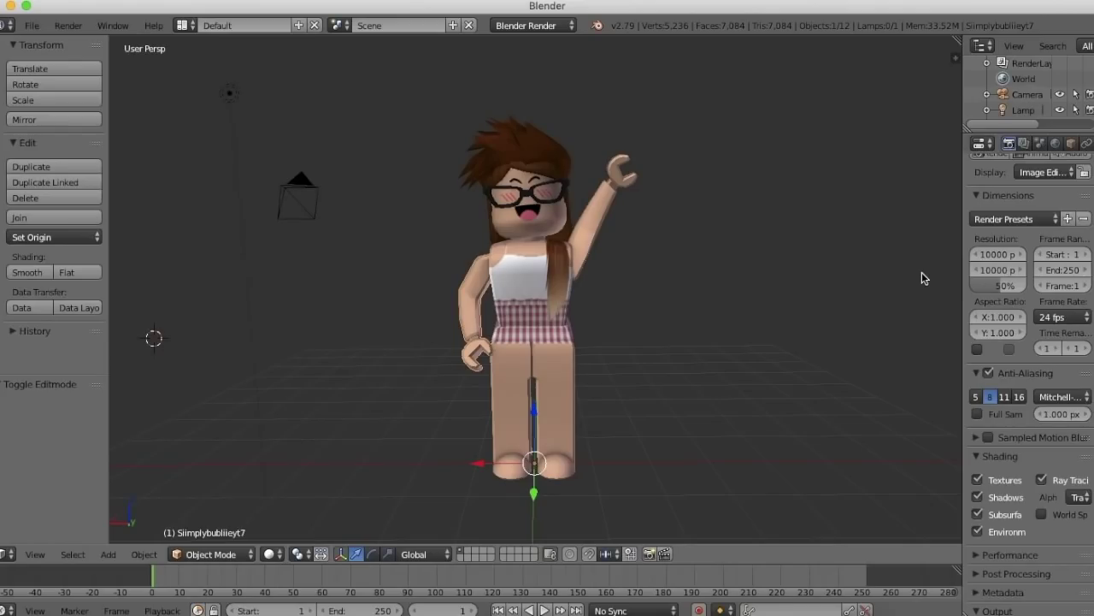
- Nudge the bent arm about -0.094 along the X axis toward the torso
{"action": "left_click_drag", "start_coordinate": [479, 463], "coordinate": [462, 420]}
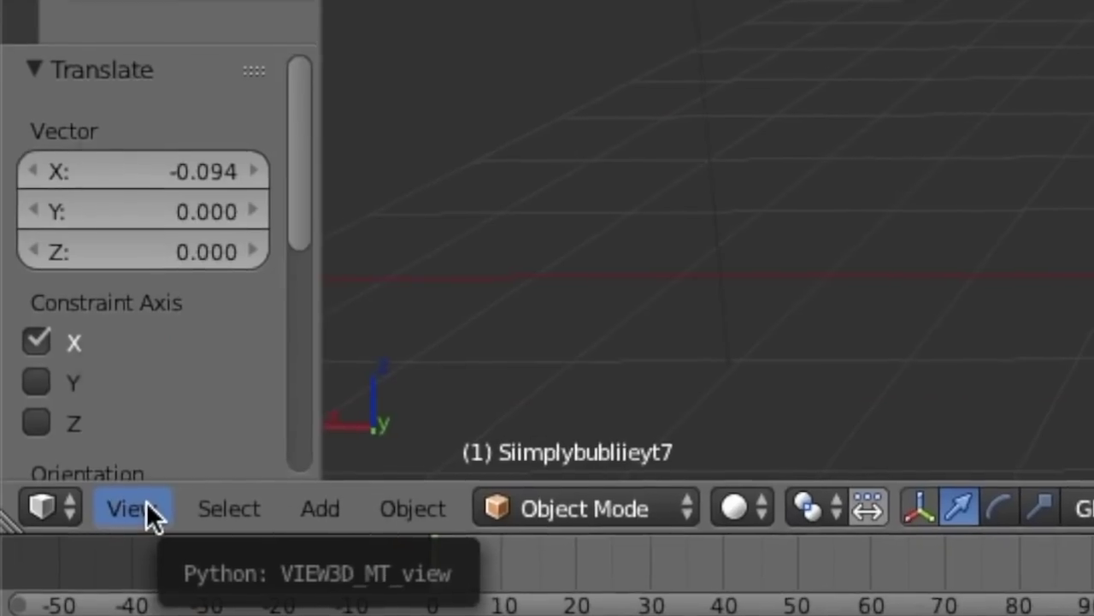
- Look through the active camera and fly it around from behind the avatar to face its front
{"action": "left_click", "coordinate": [40, 557]}
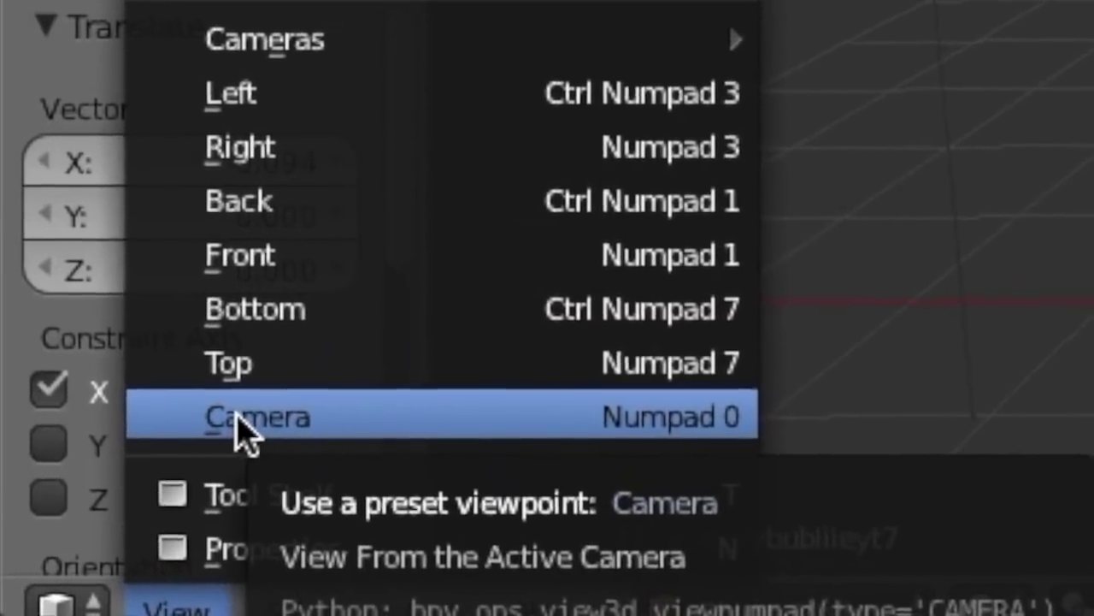
{"action": "left_click", "coordinate": [210, 395]}
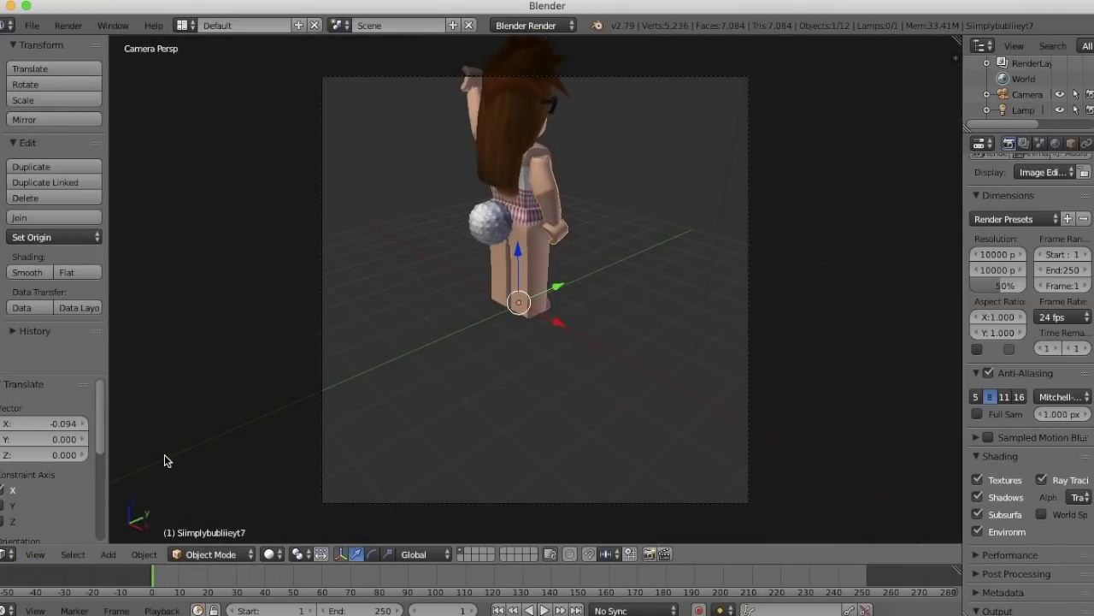
{"action": "key", "text": "shift+f"}
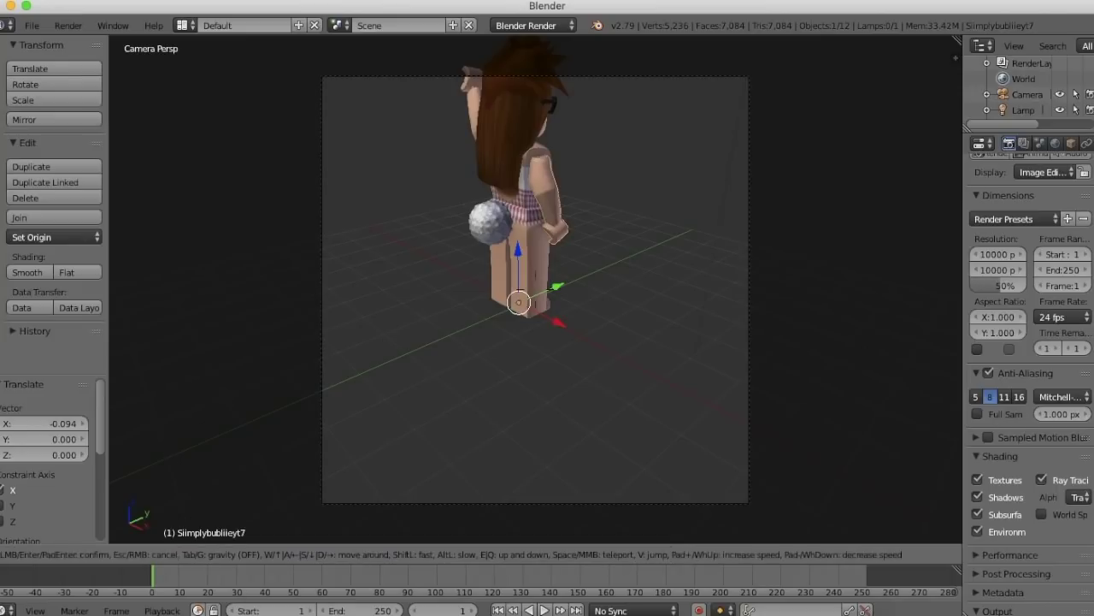
{"action": "key", "text": "s"}
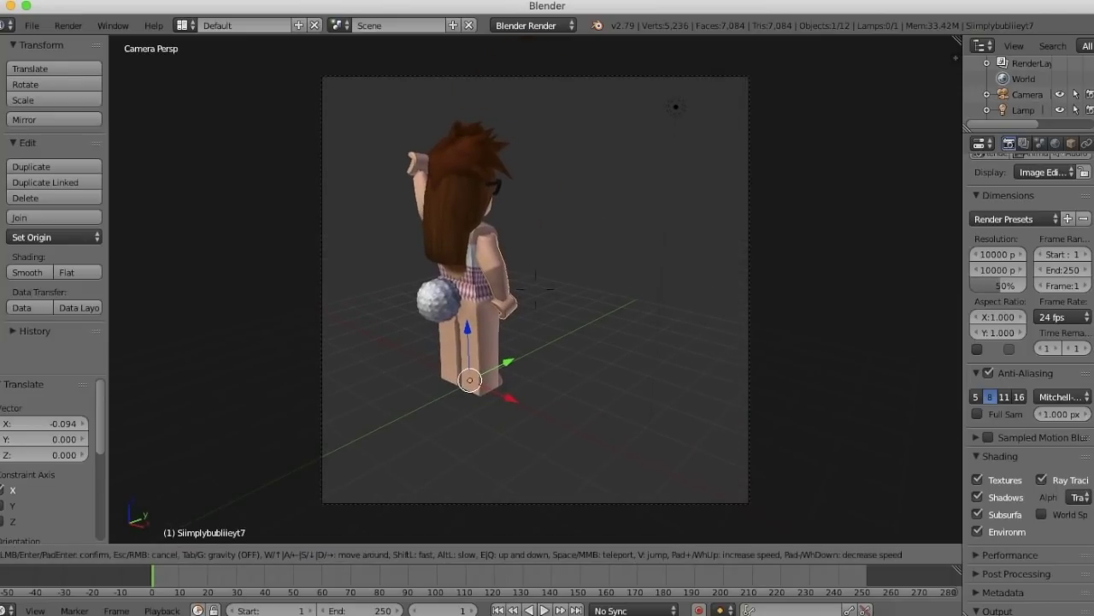
{"action": "key", "text": "w"}
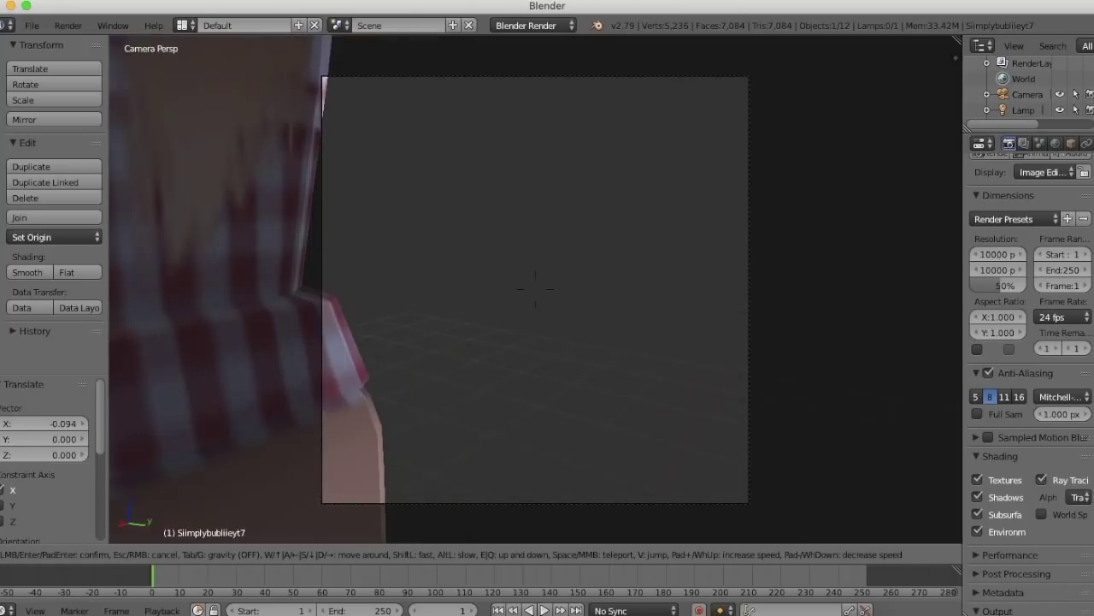
{"action": "key", "text": "s"}
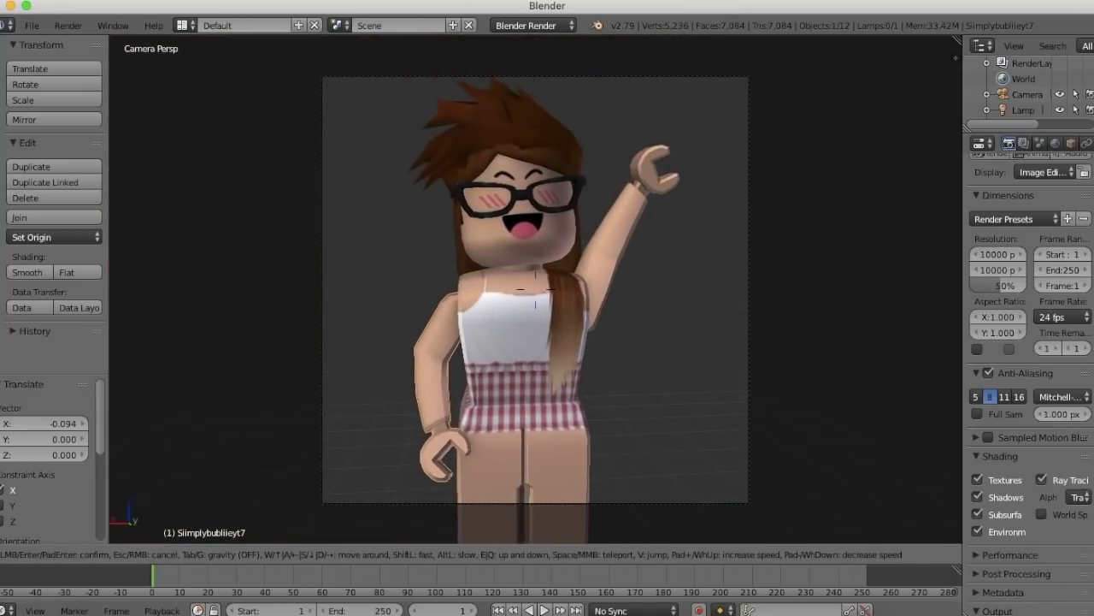
- Fine-tune the camera position so the avatar is centred in the frame from the thighs up, including the raised hand
{"action": "key", "text": "a"}
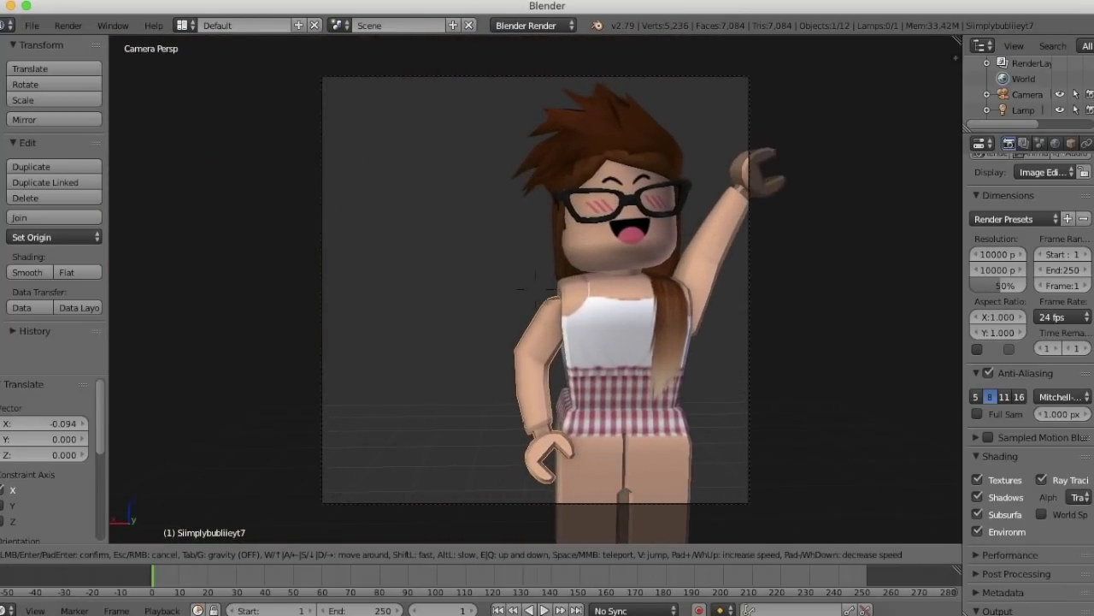
{"action": "key", "text": "d"}
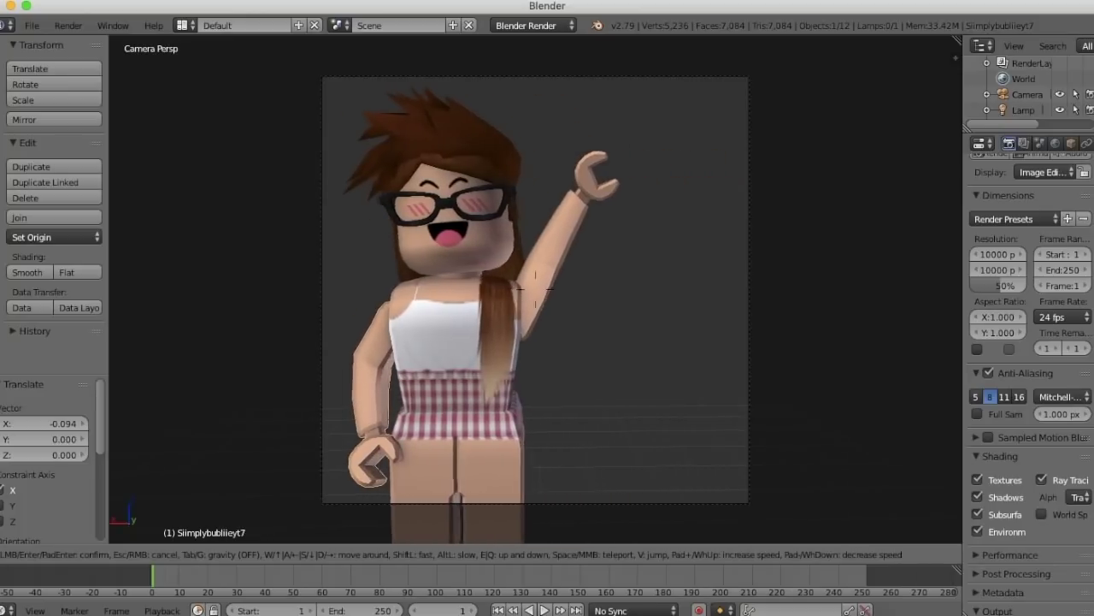
{"action": "key", "text": "a"}
{"action": "key", "text": "w"}
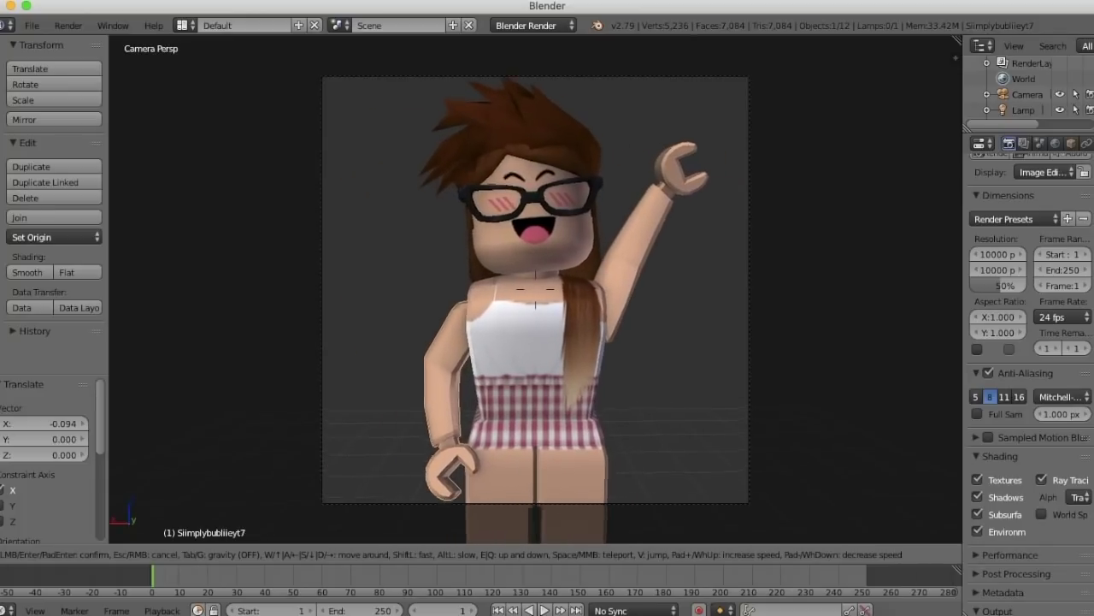
{"action": "key", "text": "s"}
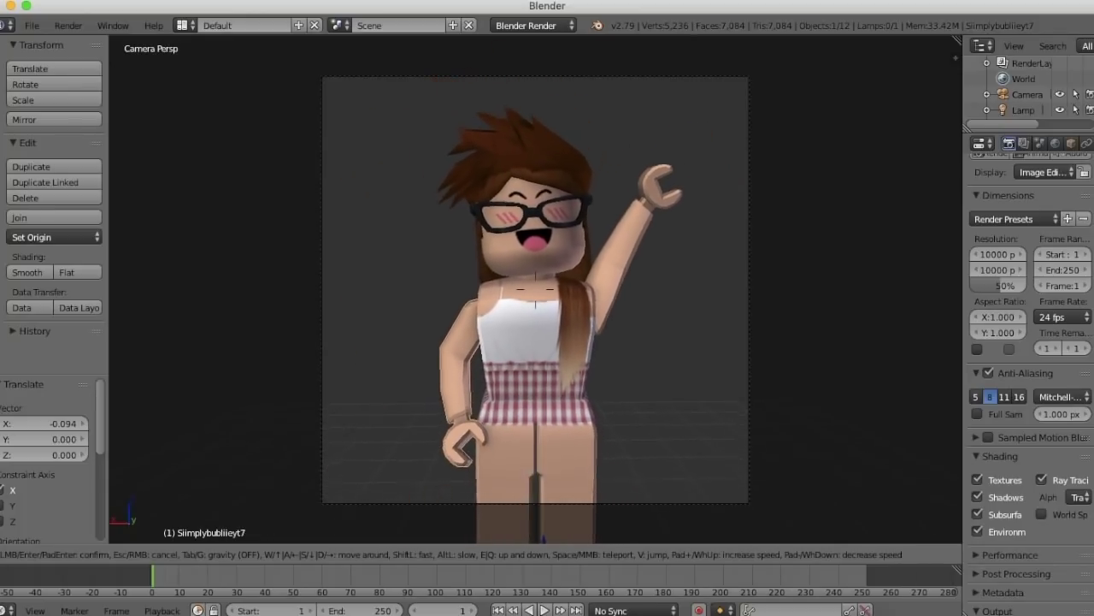
{"action": "key", "text": "e"}
{"action": "key", "text": "q"}
{"action": "key", "text": "w"}
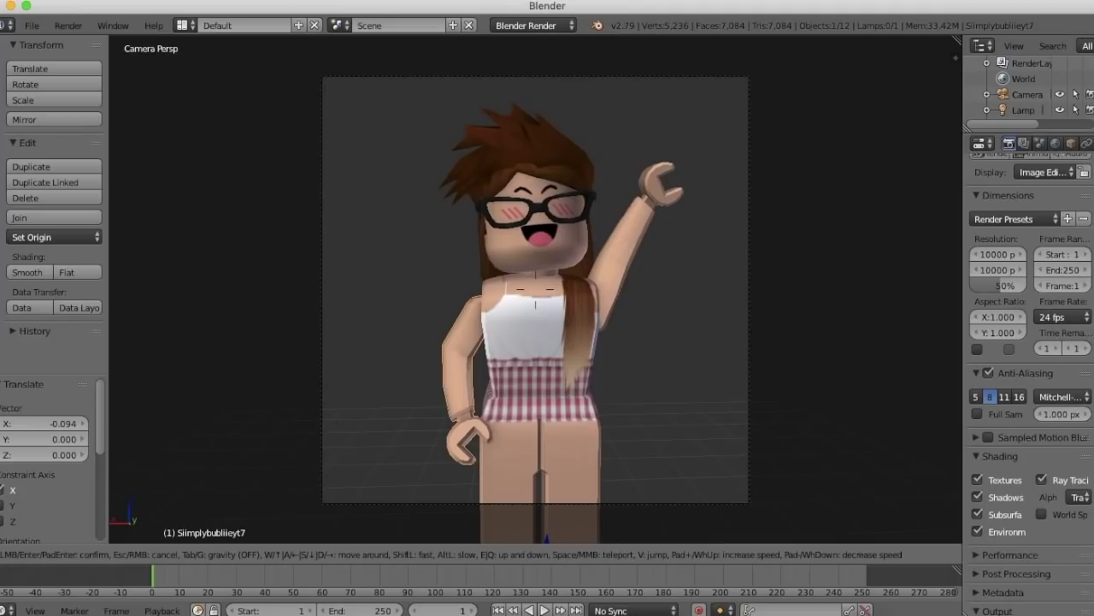
{"action": "left_click", "coordinate": [534, 294]}
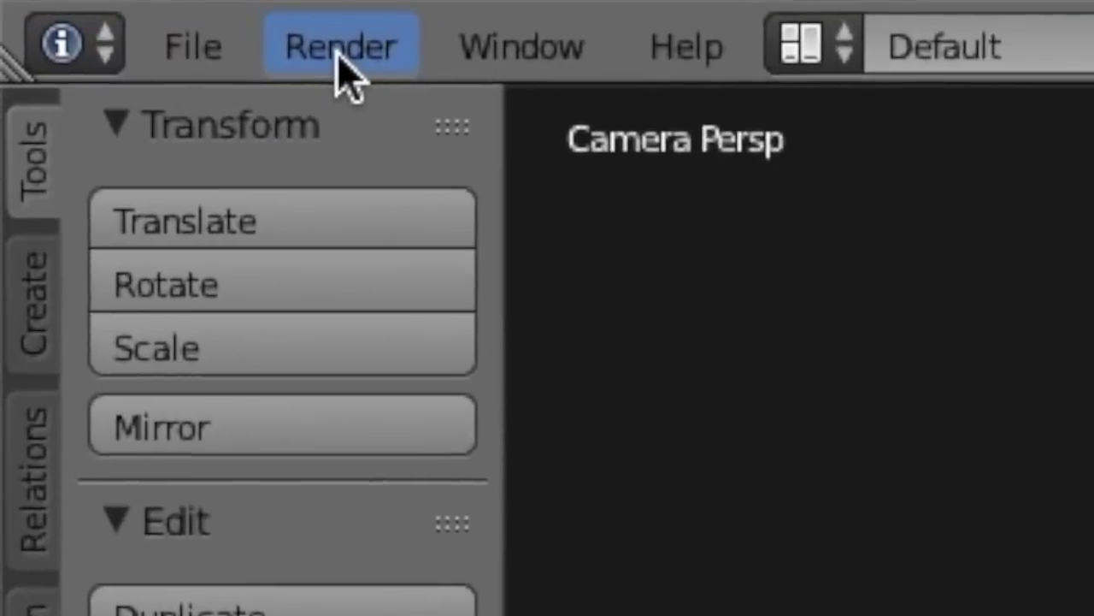
- Render the camera view as a still image and fit the whole render in view
{"action": "left_click", "coordinate": [249, 50]}
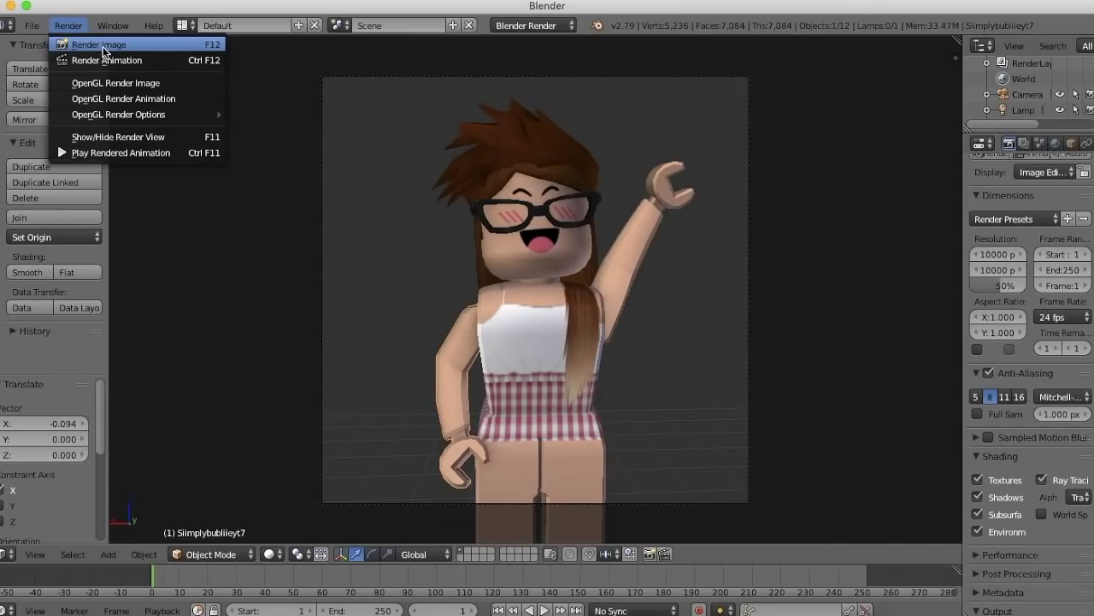
{"action": "left_click", "coordinate": [103, 46]}
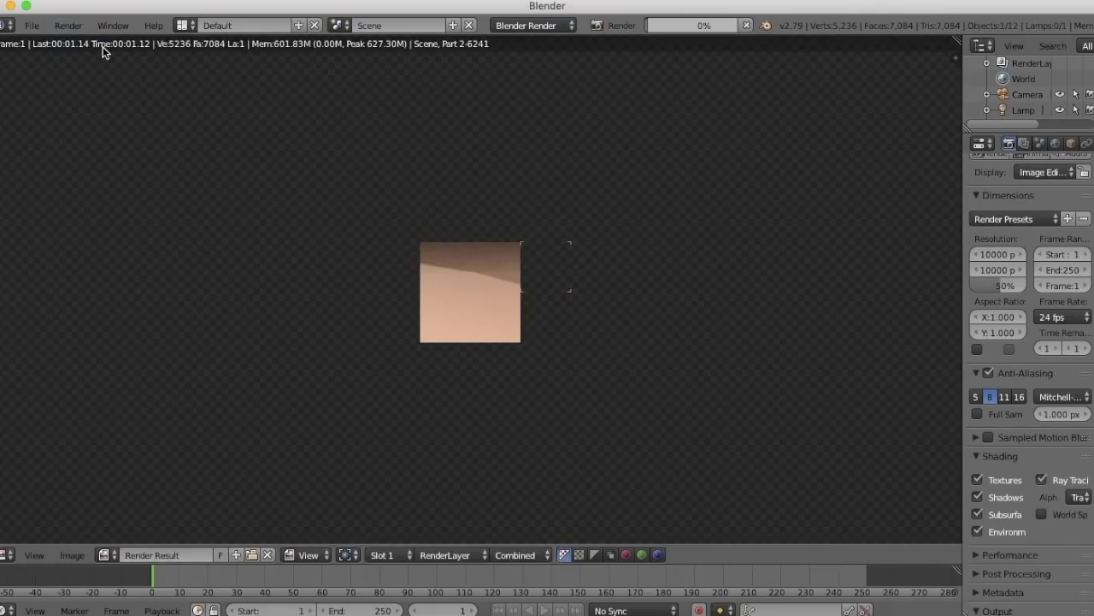
{"action": "scroll", "coordinate": [139, 157], "scroll_direction": "down", "scroll_amount": 10}
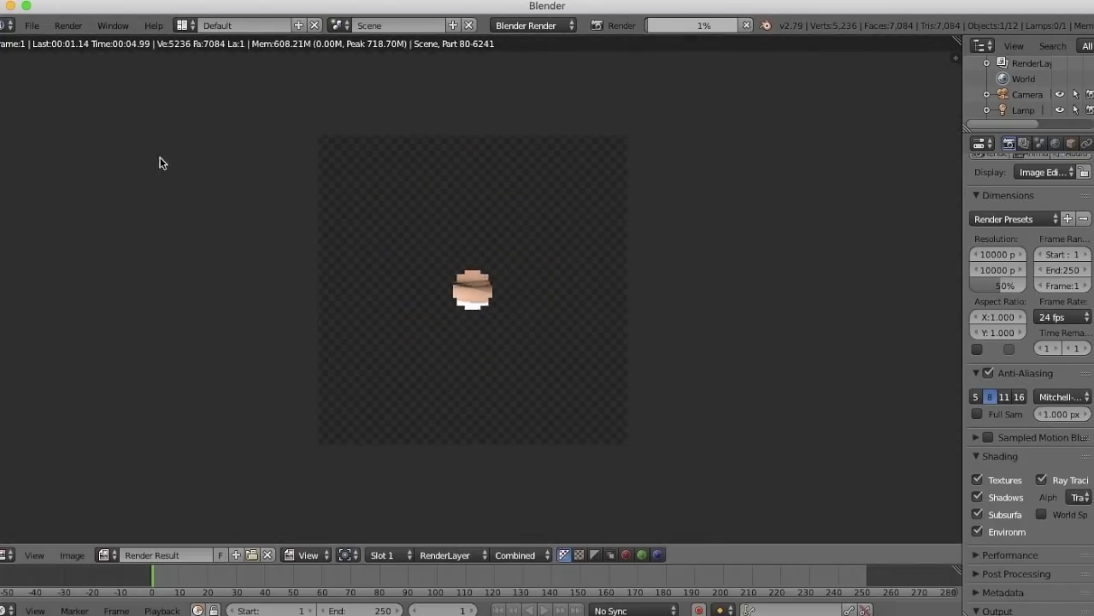
{"action": "scroll", "coordinate": [402, 215], "scroll_direction": "up", "scroll_amount": 1}
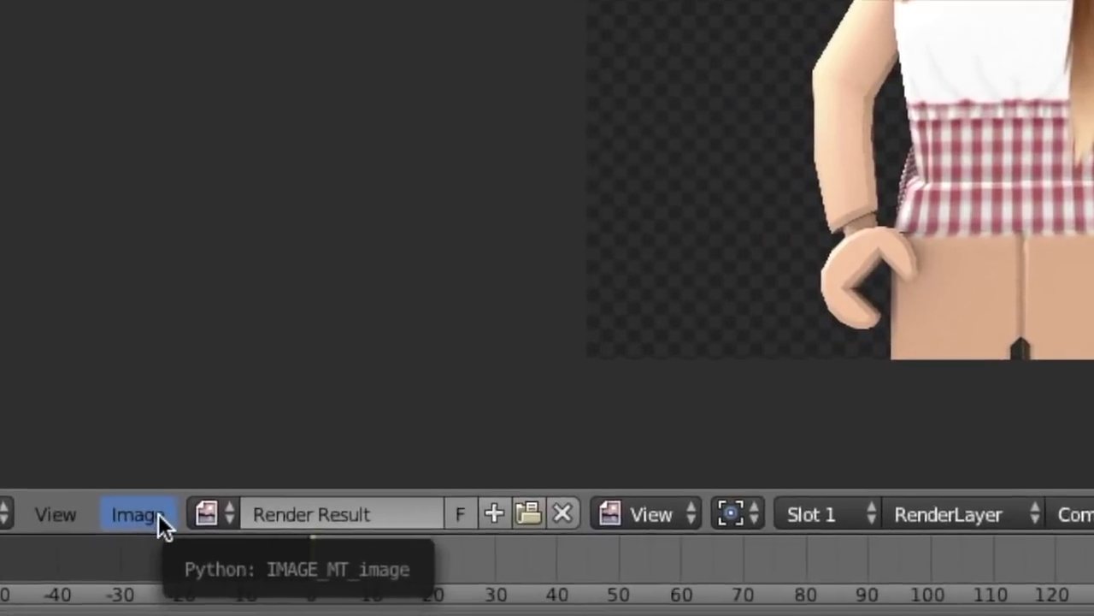
- Save the rendered image to the Desktop folder as gfx!.png
{"action": "left_click", "coordinate": [128, 527]}
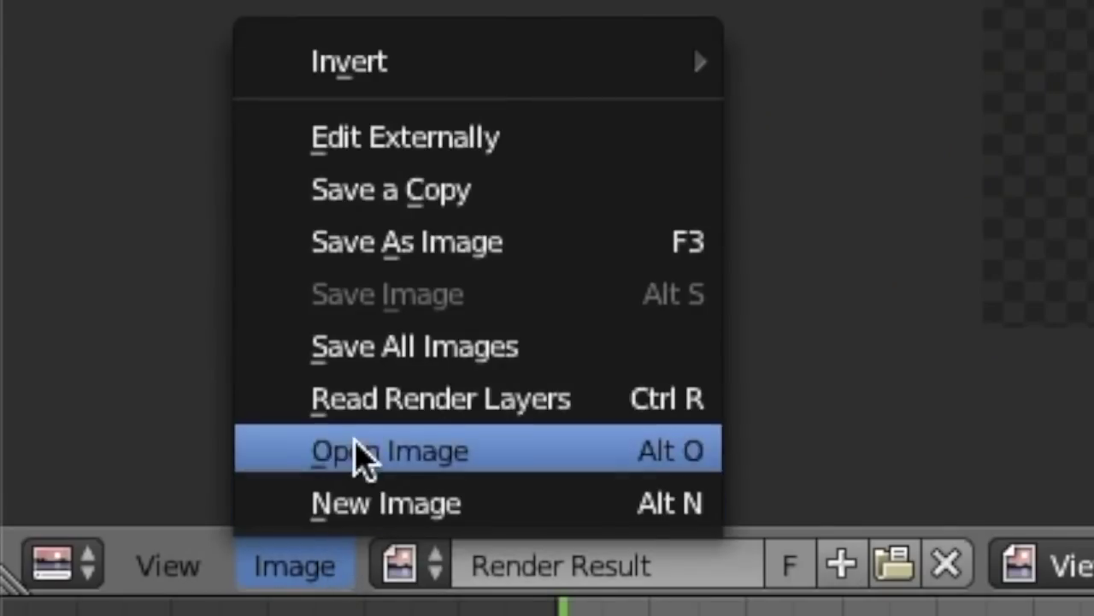
{"action": "left_click", "coordinate": [403, 240]}
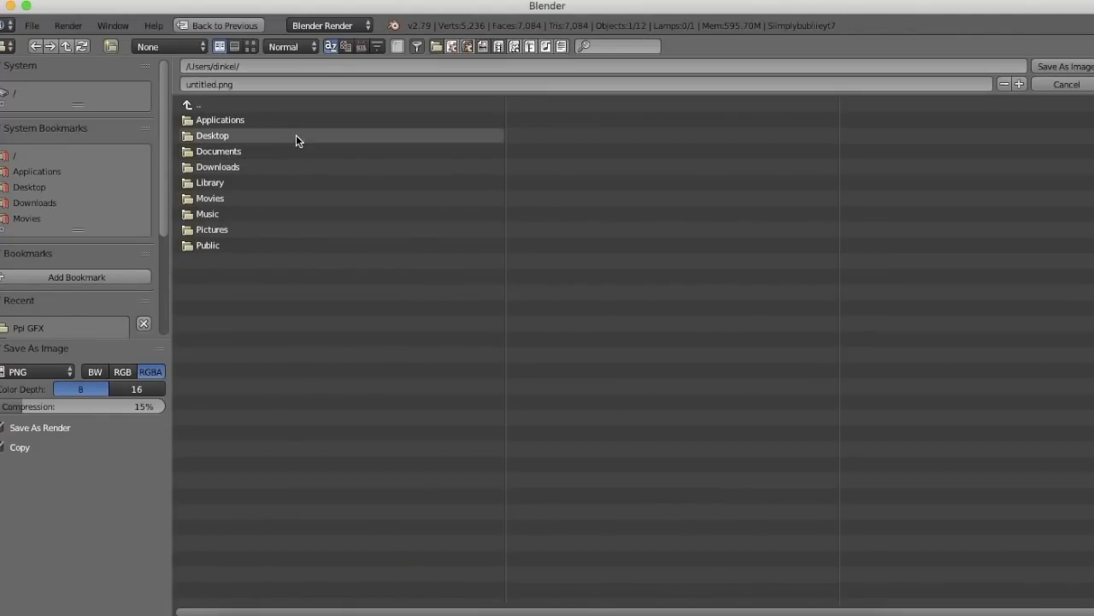
{"action": "left_click", "coordinate": [292, 134]}
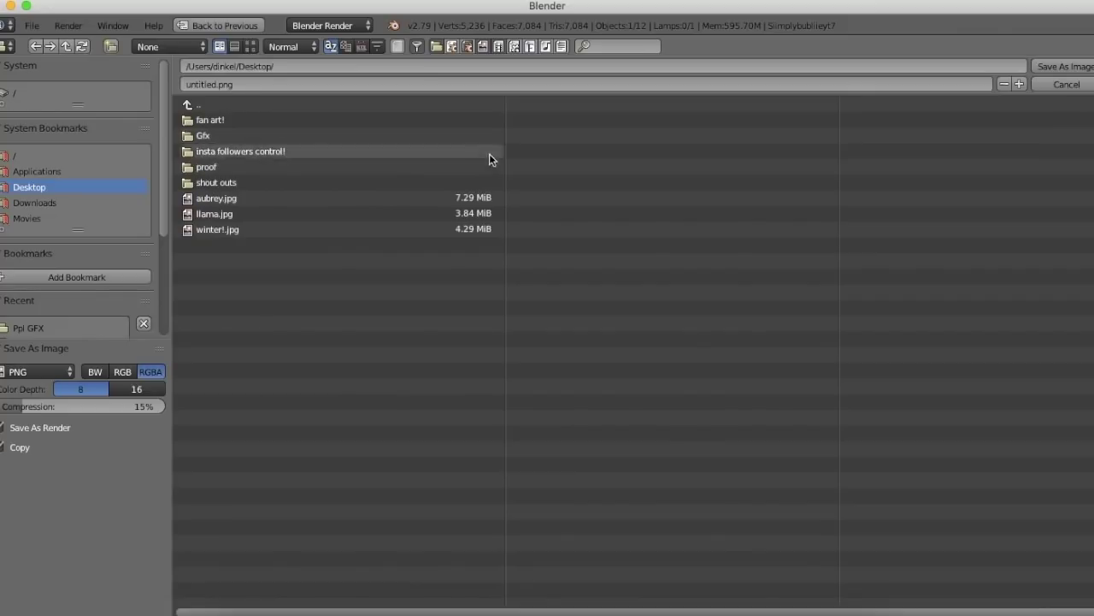
{"action": "left_click", "coordinate": [462, 85]}
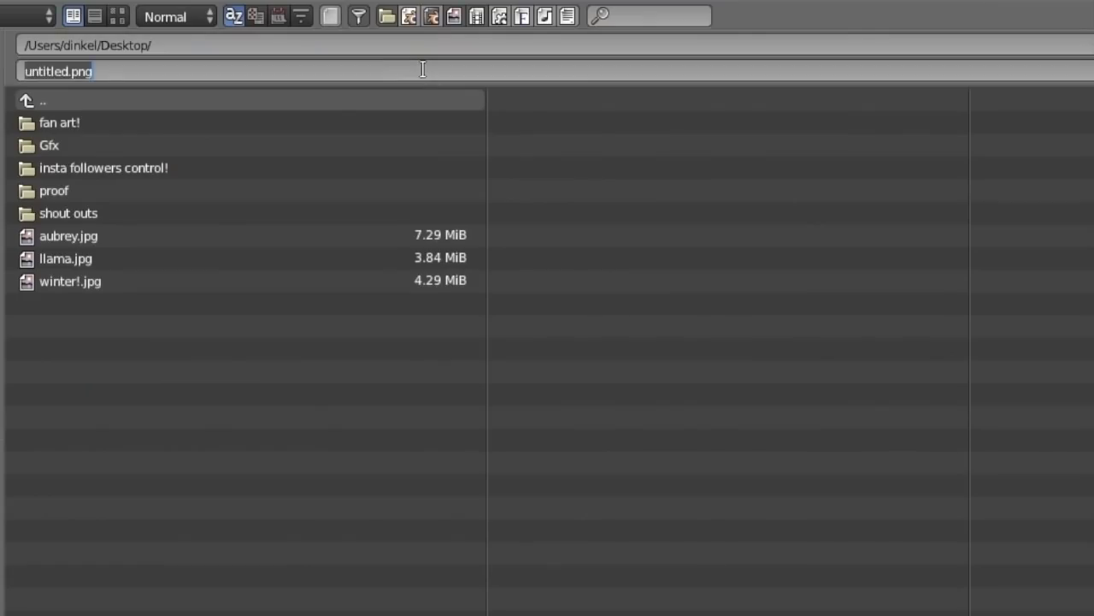
{"action": "key", "text": "BackSpace"}
{"action": "type", "text": "gfx!"}
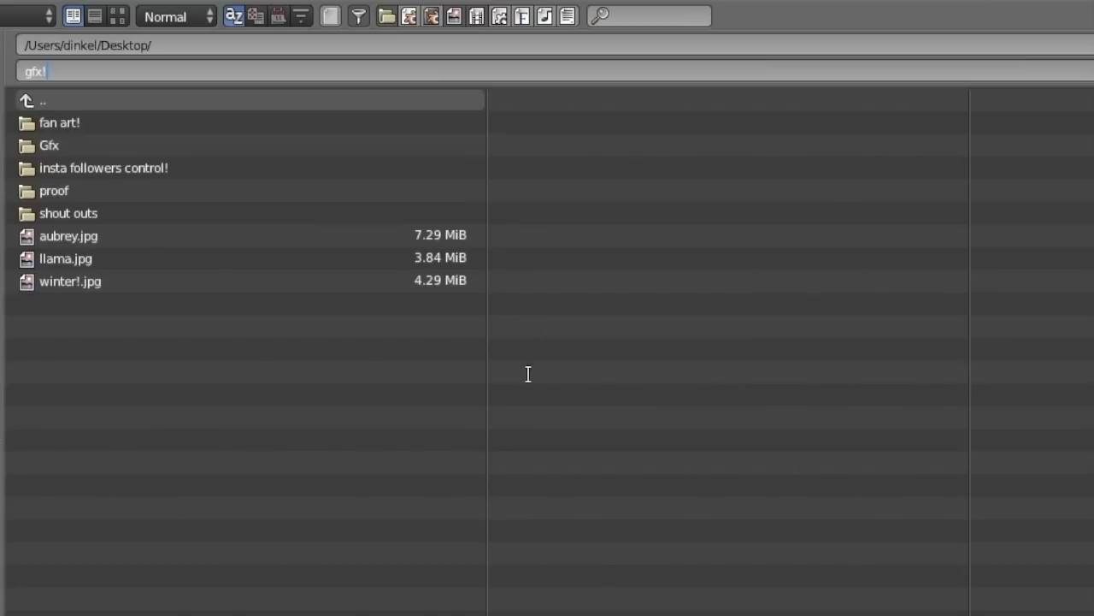
{"action": "key", "text": "Return"}
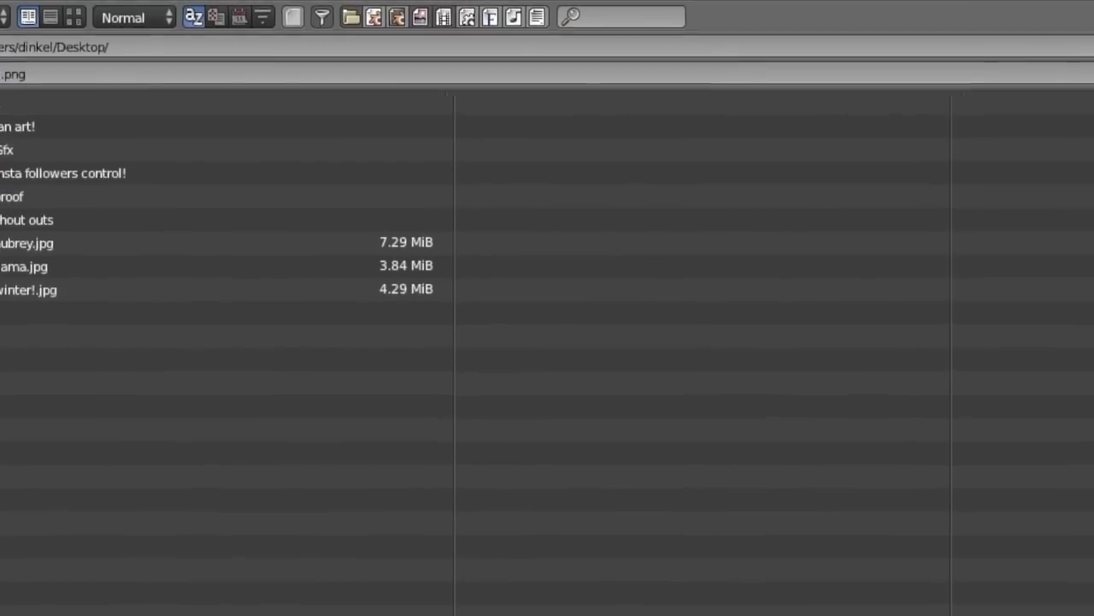
{"action": "left_click", "coordinate": [1039, 104]}
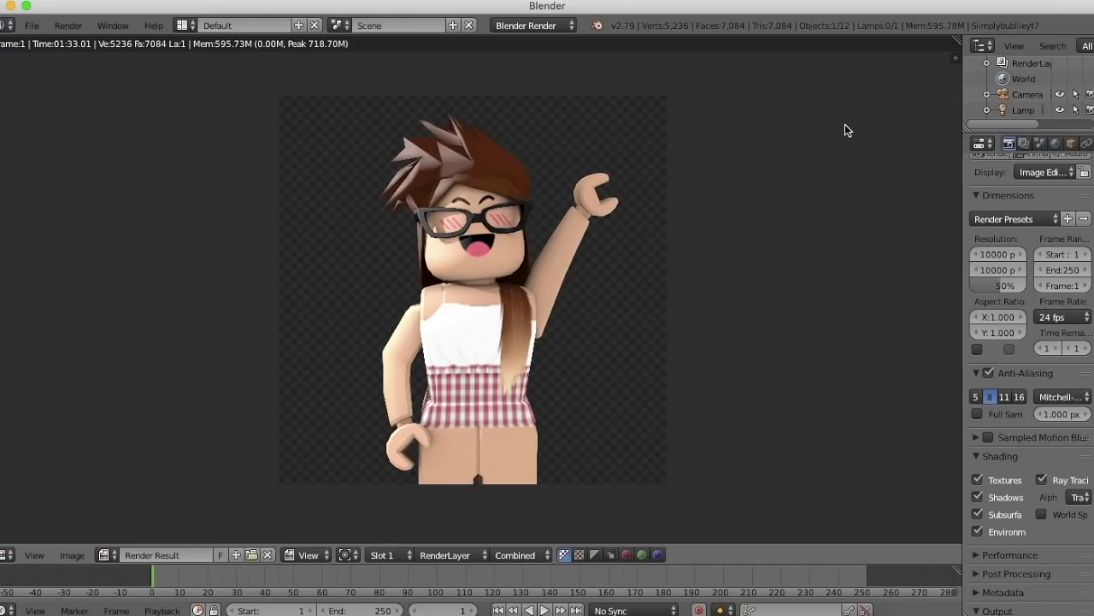